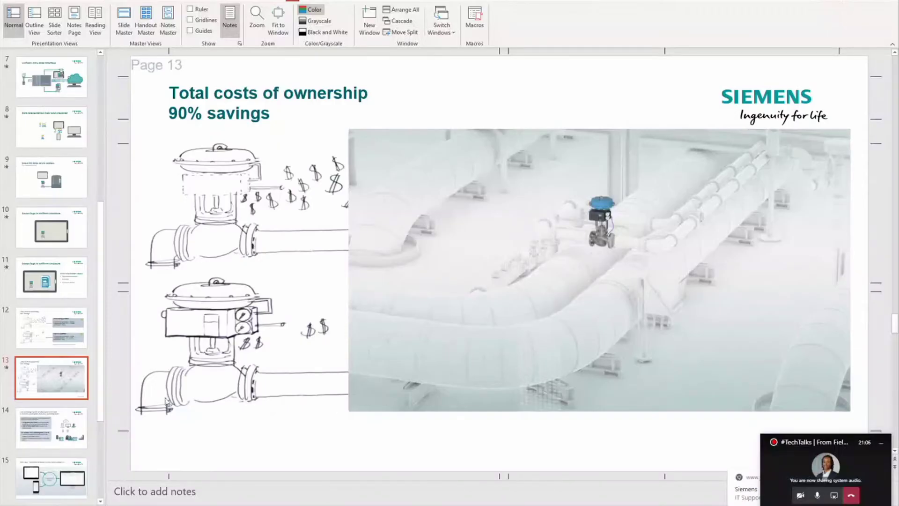
Step: Dismiss the floating meeting call window so the slide show is unobstructed
{"action": "left_click", "coordinate": [880, 442]}
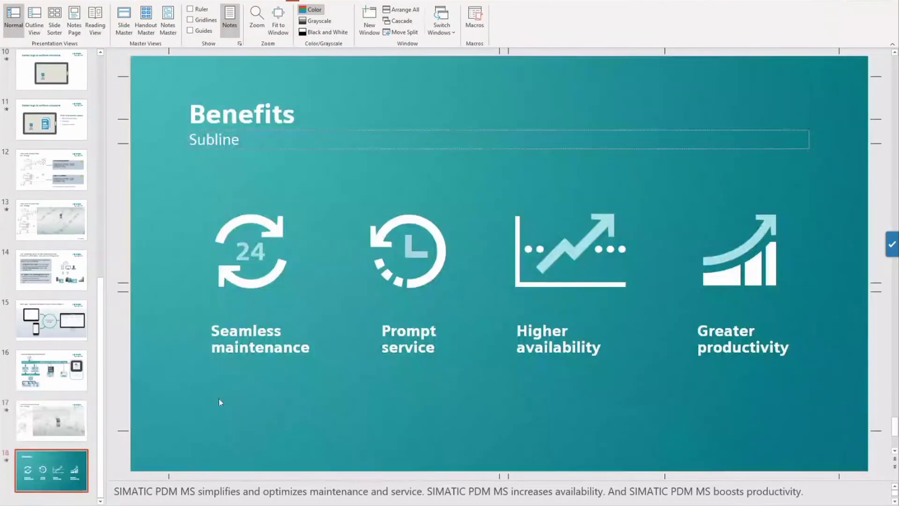
Step: Switch from the presentation to the Remote Desktop Connection window
{"action": "key", "text": "alt+Tab"}
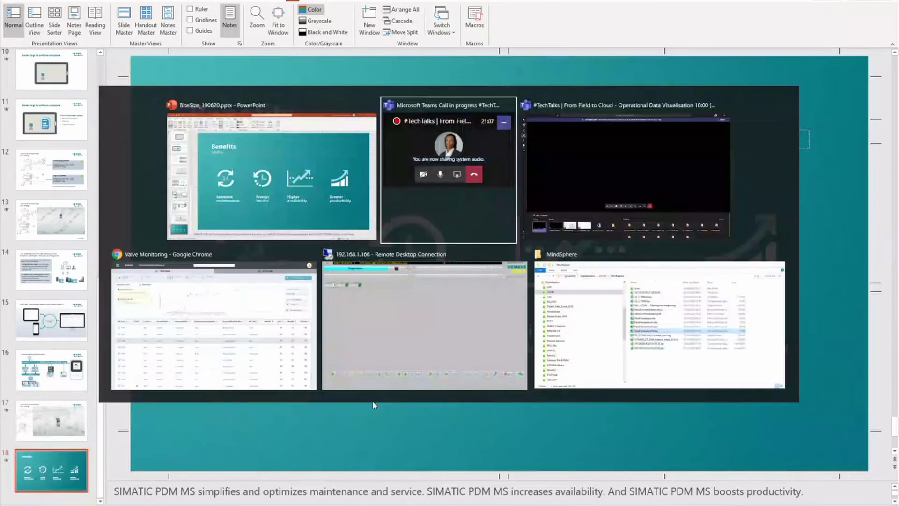
{"action": "key", "text": "alt+Tab"}
{"action": "key", "text": "alt+Tab"}
{"action": "key", "text": "alt+Tab"}
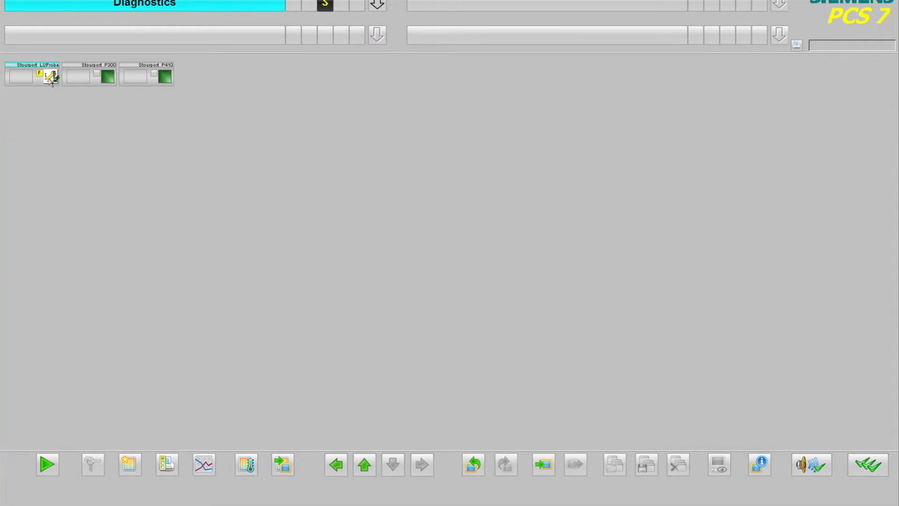
Step: Open the Stourport_LUProbe maintenance faceplate and drag it to the screen centre
{"action": "left_click", "coordinate": [51, 77]}
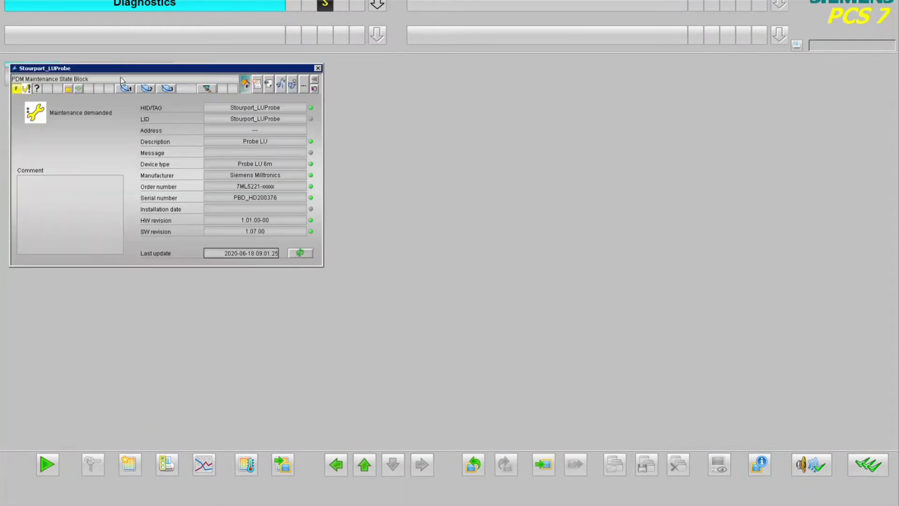
{"action": "left_click_drag", "start_coordinate": [125, 69], "coordinate": [428, 94]}
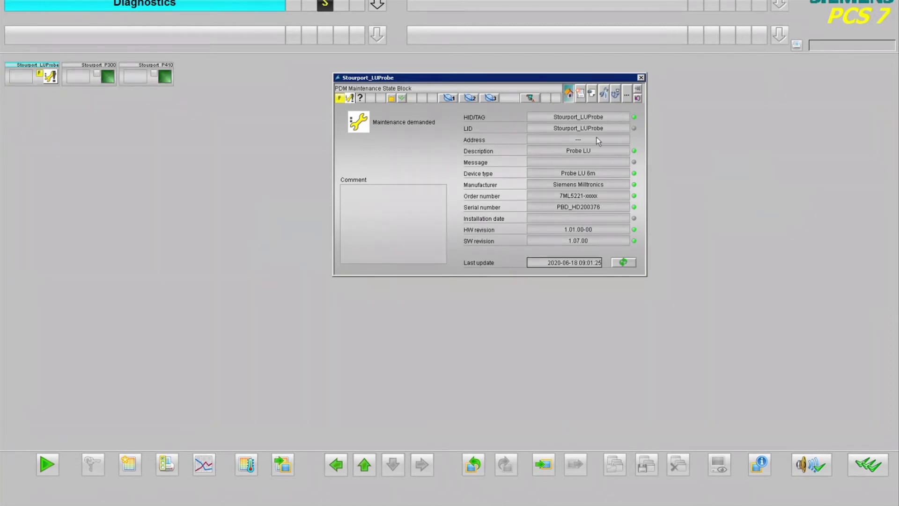
{"action": "left_click_drag", "start_coordinate": [552, 78], "coordinate": [480, 88]}
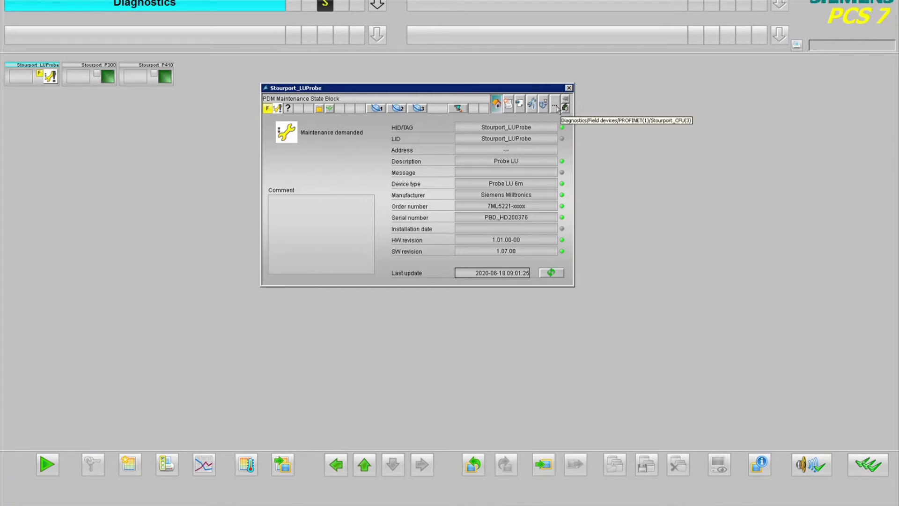
Step: Show the probe's device parameters, highlighting the Order Number, then 'EDD+' in EDD Version
{"action": "left_click", "coordinate": [508, 103]}
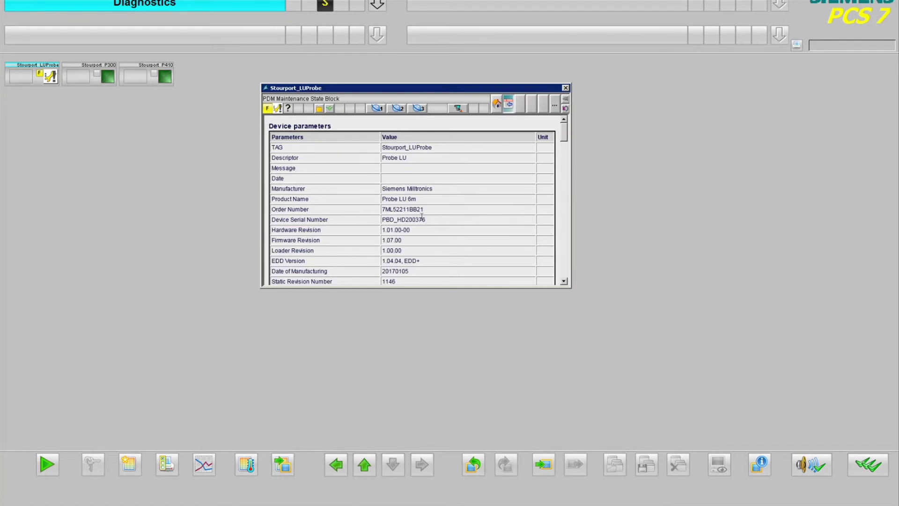
{"action": "left_click_drag", "start_coordinate": [427, 211], "coordinate": [385, 213]}
{"action": "left_click", "coordinate": [428, 260]}
{"action": "double_click", "coordinate": [411, 261]}
{"action": "scroll", "coordinate": [423, 250], "scroll_direction": "down", "scroll_amount": 3}
{"action": "scroll", "coordinate": [422, 249], "scroll_direction": "down", "scroll_amount": 4}
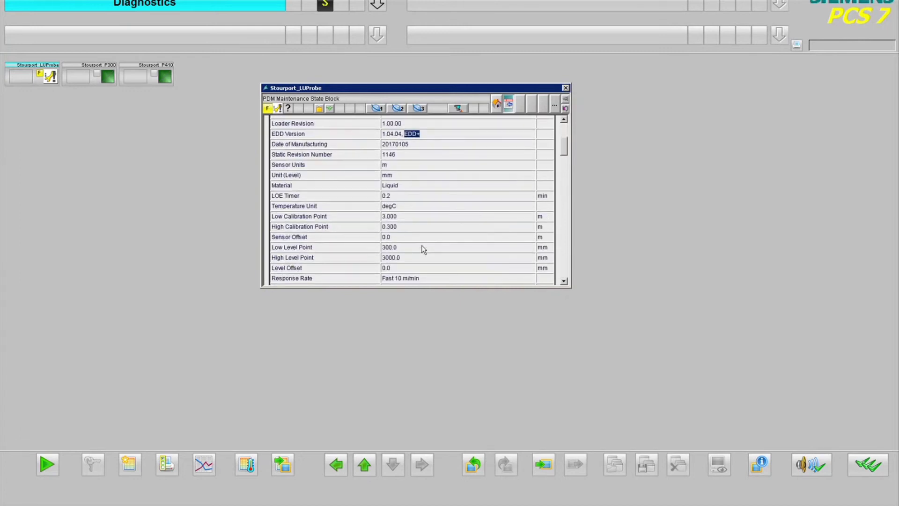
{"action": "scroll", "coordinate": [421, 249], "scroll_direction": "up", "scroll_amount": 7}
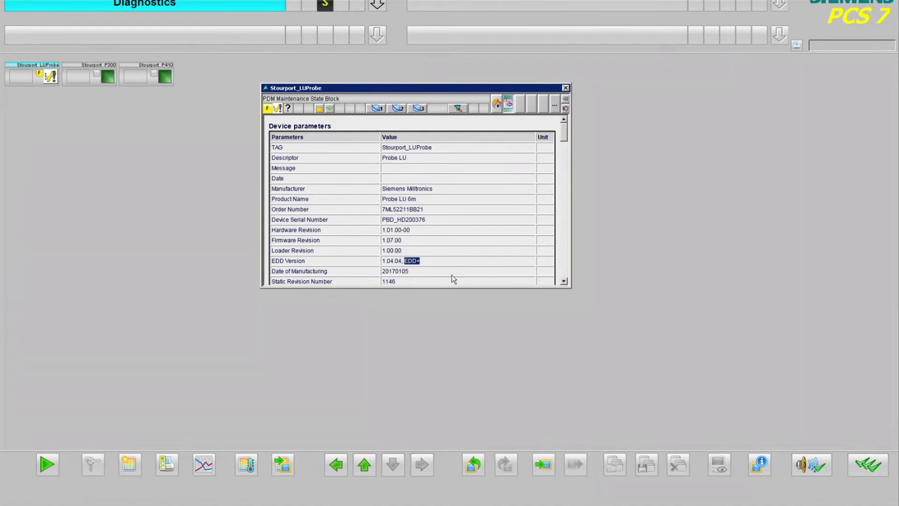
{"action": "scroll", "coordinate": [394, 187], "scroll_direction": "down", "scroll_amount": 3}
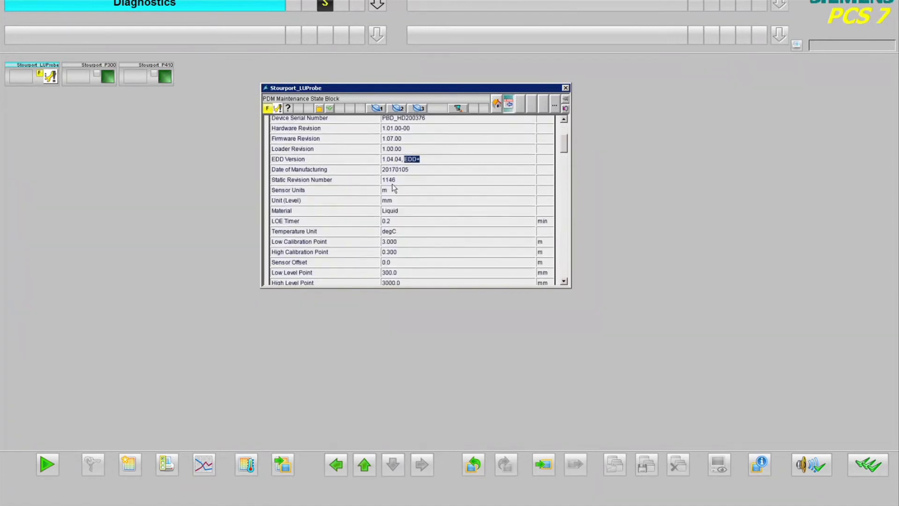
{"action": "scroll", "coordinate": [393, 188], "scroll_direction": "down", "scroll_amount": 5}
{"action": "scroll", "coordinate": [394, 187], "scroll_direction": "up", "scroll_amount": 10}
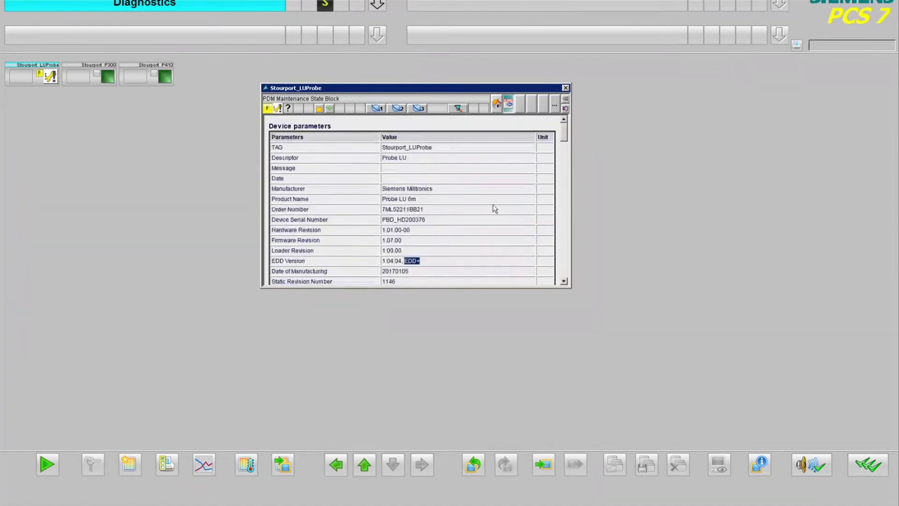
Step: Switch the Stourport_LUProbe faceplate to the maintenance overview, then to detailed diagnostics
{"action": "left_click", "coordinate": [496, 103]}
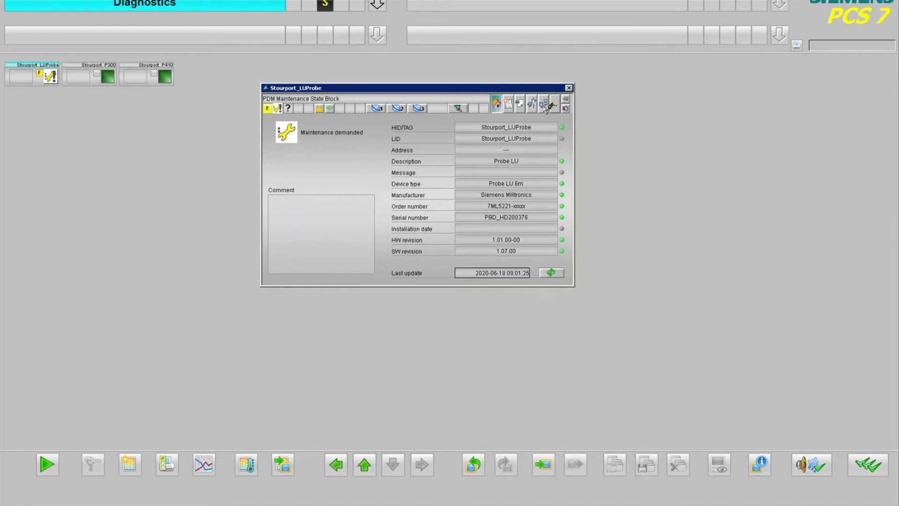
{"action": "left_click", "coordinate": [543, 104]}
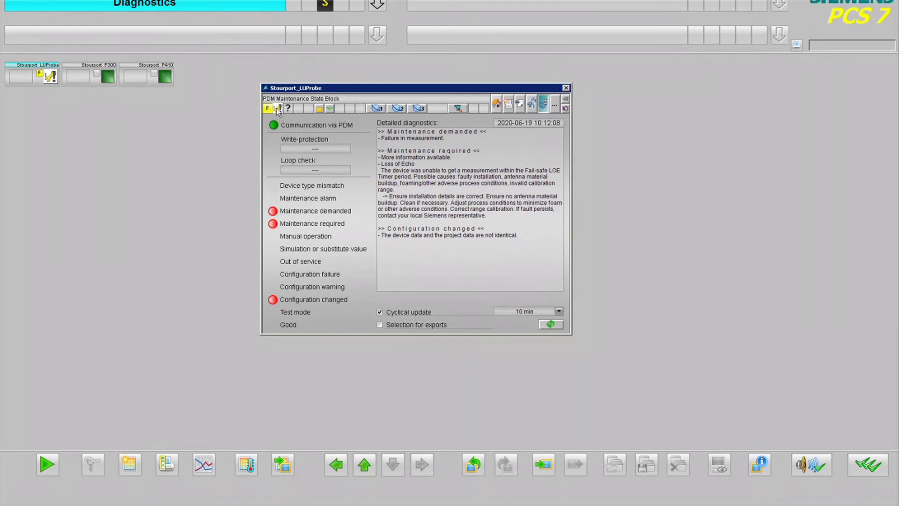
Step: Open the LU240 window from the probe faceplate toolbar
{"action": "left_click", "coordinate": [375, 109]}
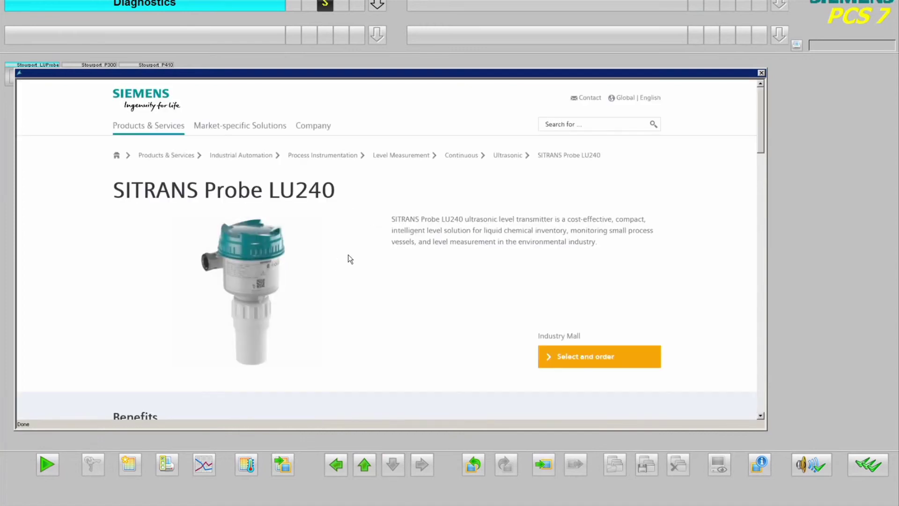
Step: Close the SITRANS Probe LU240 product page
{"action": "left_click", "coordinate": [761, 73]}
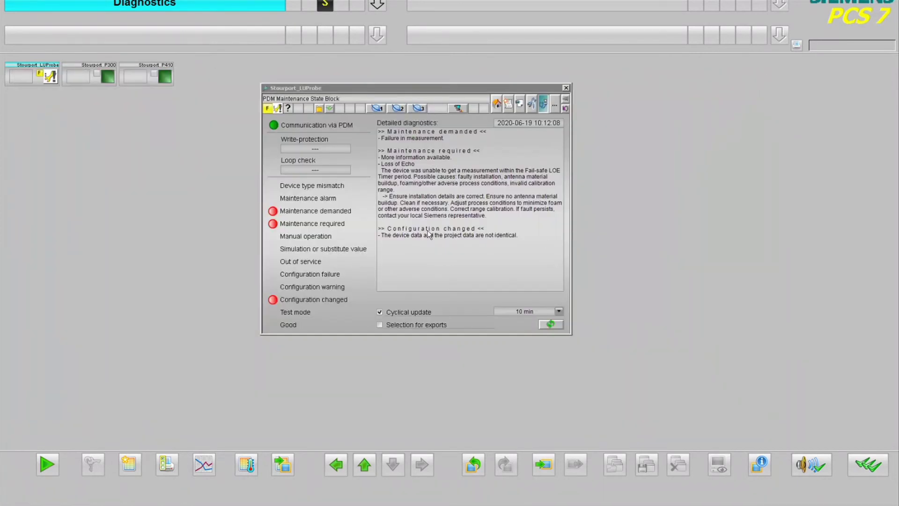
Step: Open the SIMATIC PDM web login and sign in with the user name and password
{"action": "left_click", "coordinate": [461, 111]}
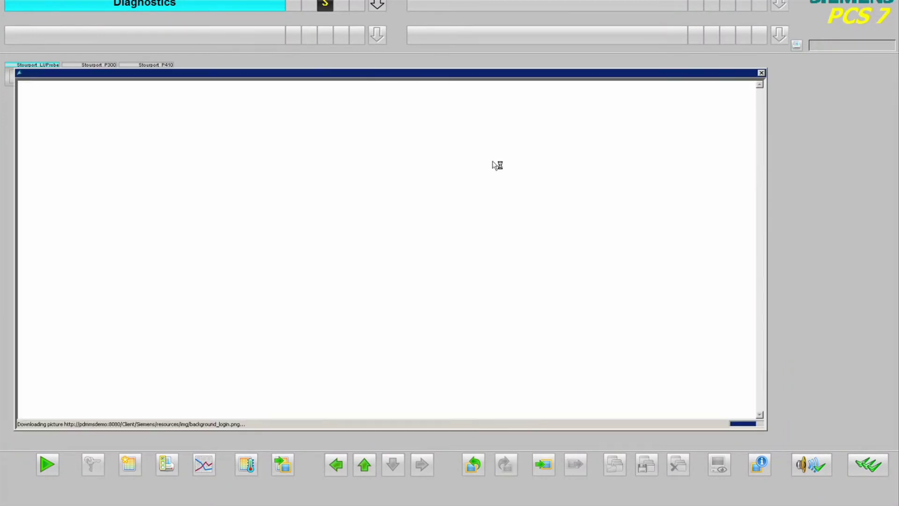
{"action": "left_click", "coordinate": [394, 143]}
{"action": "type", "text": "adm"}
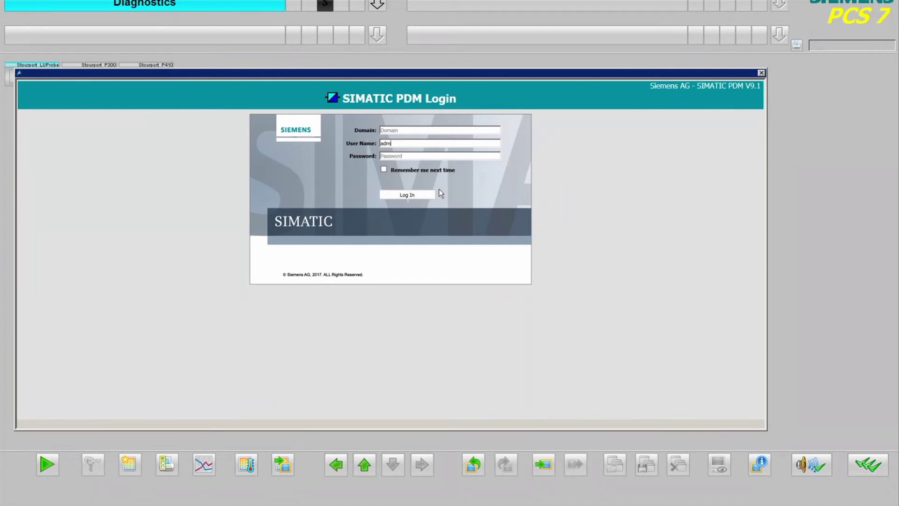
{"action": "type", "text": "in"}
{"action": "left_click", "coordinate": [389, 156]}
{"action": "type", "text": "•••"}
{"action": "key", "text": "BackSpace"}
{"action": "key", "text": "BackSpace"}
{"action": "key", "text": "BackSpace"}
{"action": "type", "text": "••••••••"}
{"action": "left_click", "coordinate": [382, 170]}
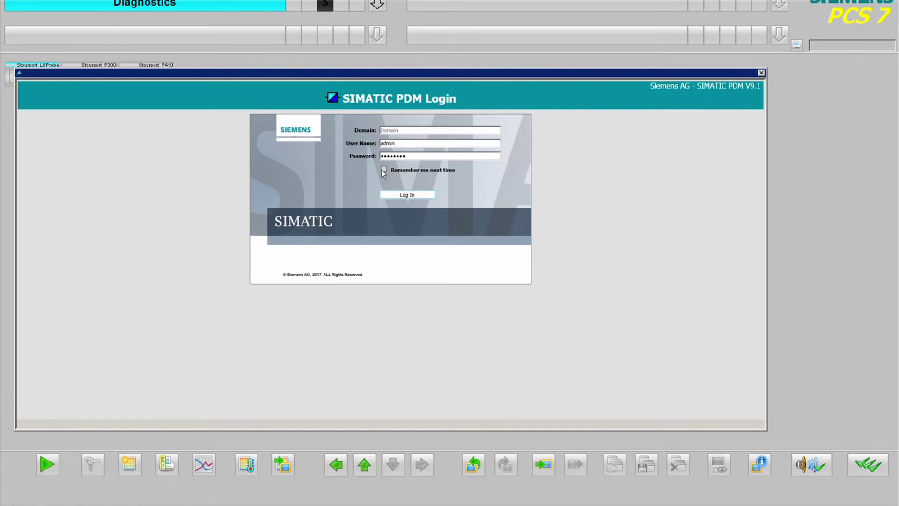
{"action": "left_click", "coordinate": [385, 195]}
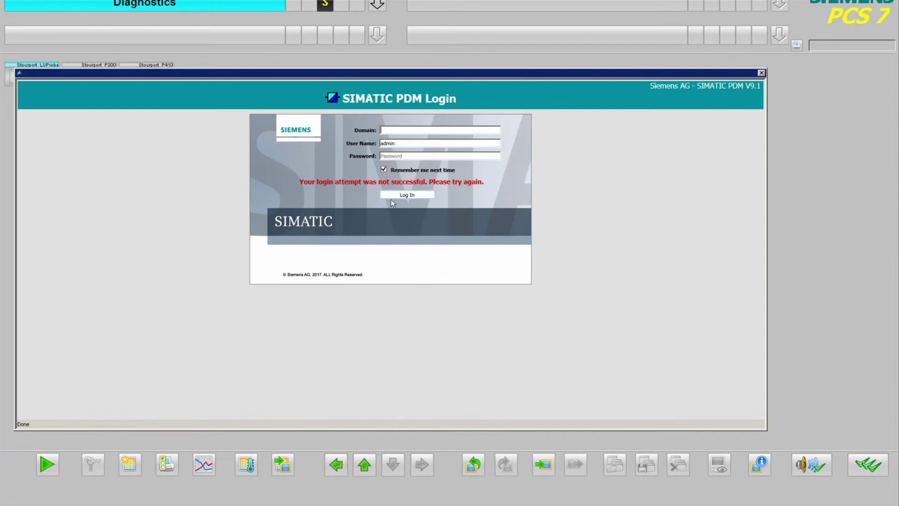
Step: Re-enter the password and resubmit after the failed login
{"action": "left_click", "coordinate": [395, 156]}
{"action": "type", "text": "•••••••"}
{"action": "key", "text": "Return"}
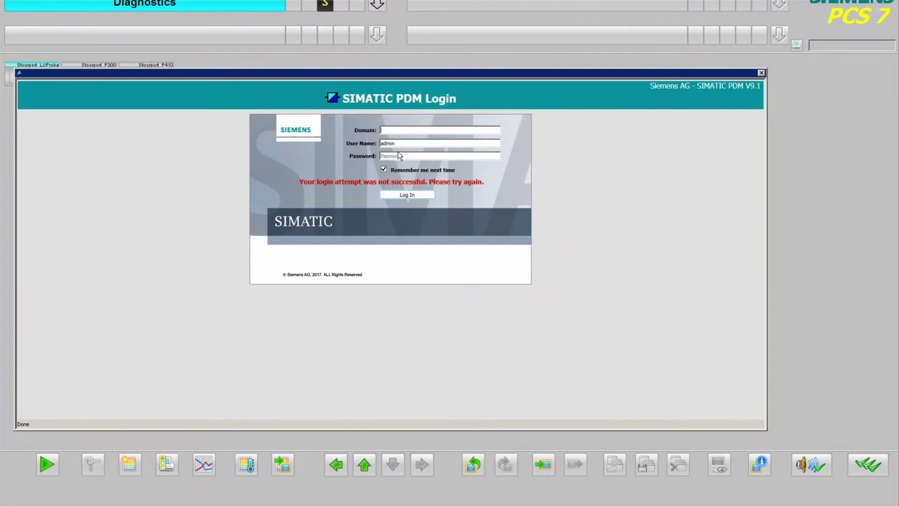
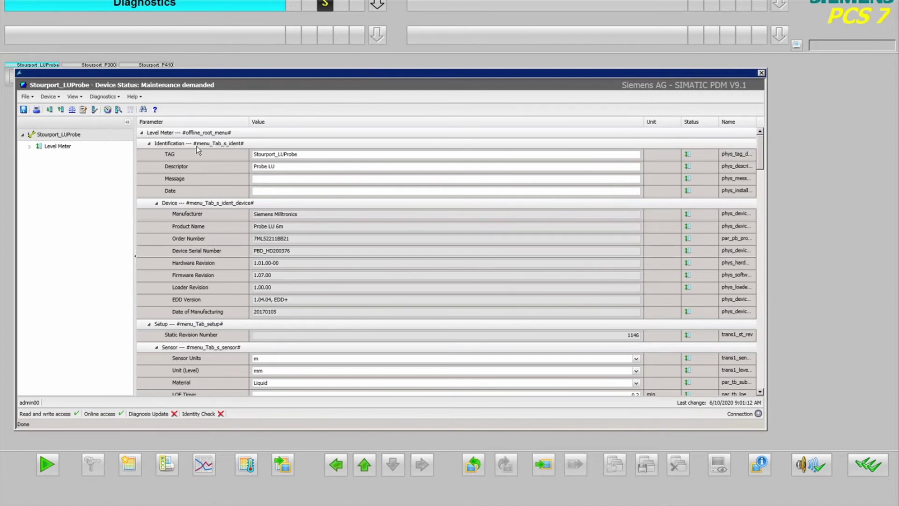
Step: Step through the Quick Start wizard via Application and Vessel Shape to Ranges, then cancel and abort it
{"action": "scroll", "coordinate": [313, 238], "scroll_direction": "down", "scroll_amount": 12}
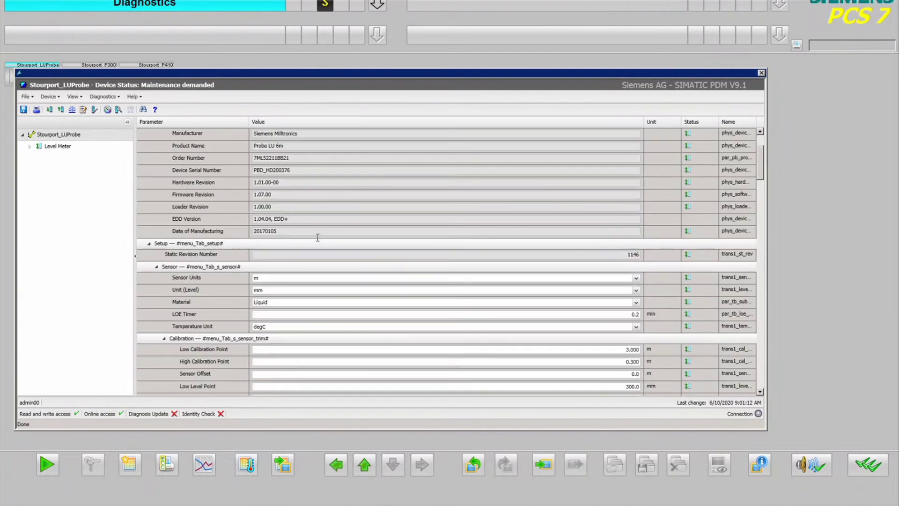
{"action": "scroll", "coordinate": [558, 354], "scroll_direction": "down", "scroll_amount": 3}
{"action": "scroll", "coordinate": [557, 354], "scroll_direction": "up", "scroll_amount": 7}
{"action": "scroll", "coordinate": [557, 353], "scroll_direction": "up", "scroll_amount": 9}
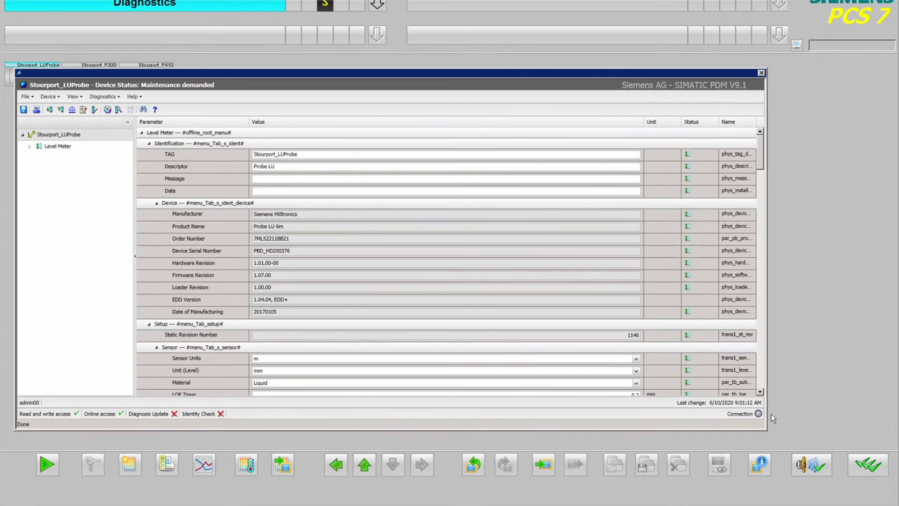
{"action": "left_click", "coordinate": [48, 99]}
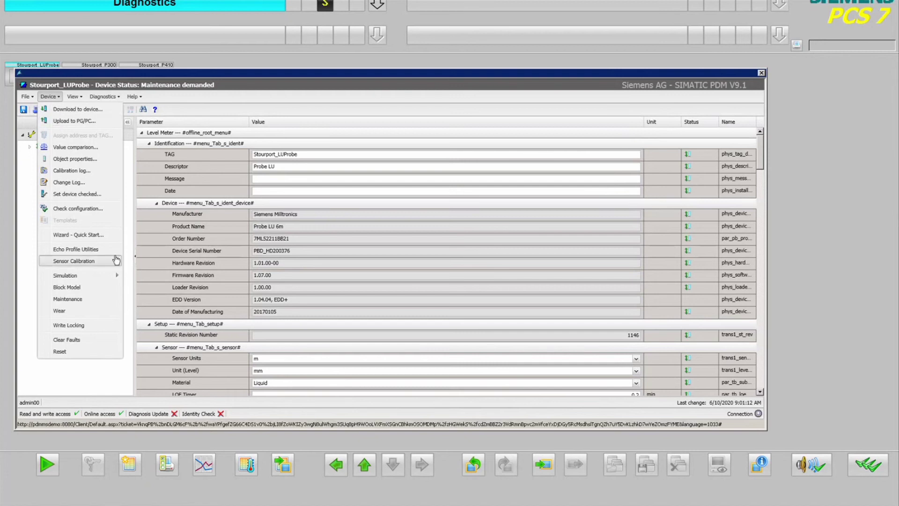
{"action": "left_click", "coordinate": [100, 235]}
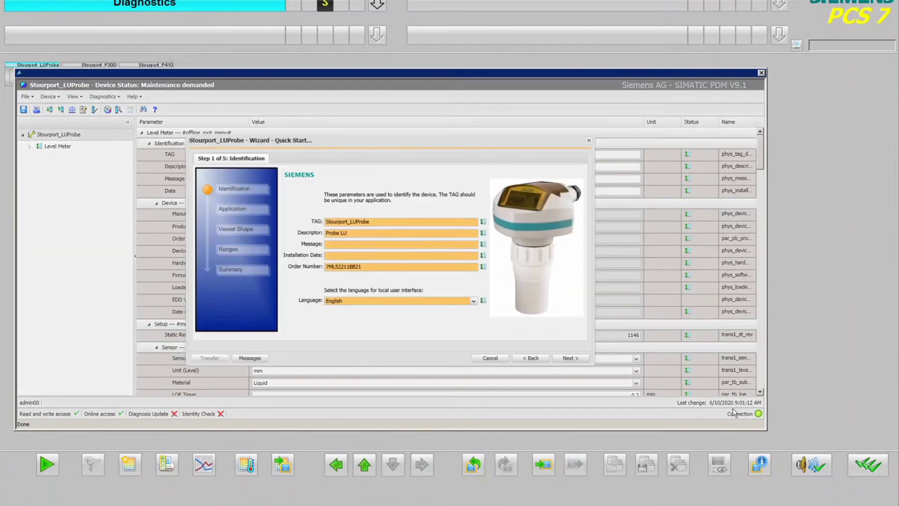
{"action": "left_click", "coordinate": [577, 361]}
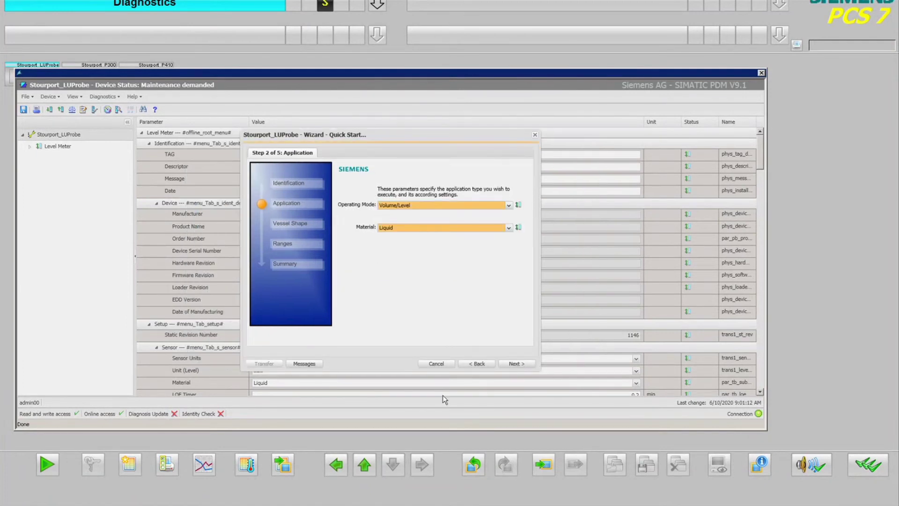
{"action": "left_click", "coordinate": [517, 367]}
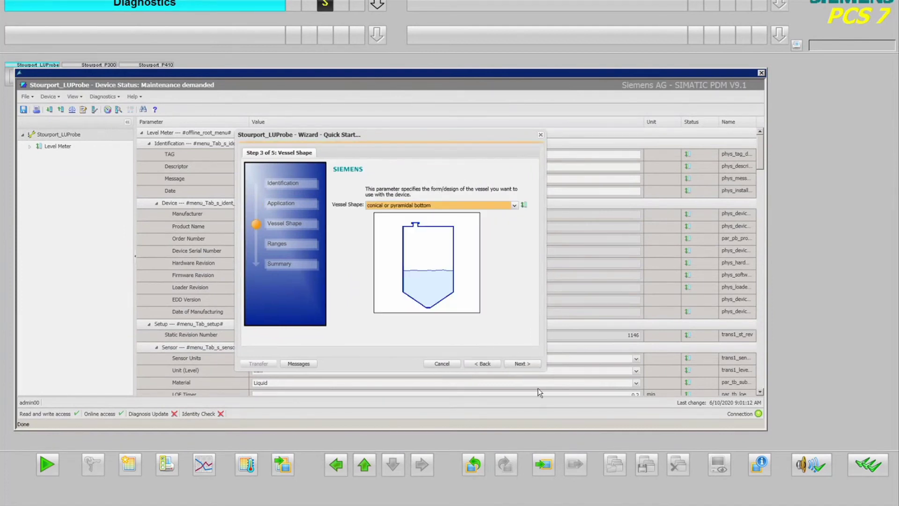
{"action": "left_click", "coordinate": [524, 365]}
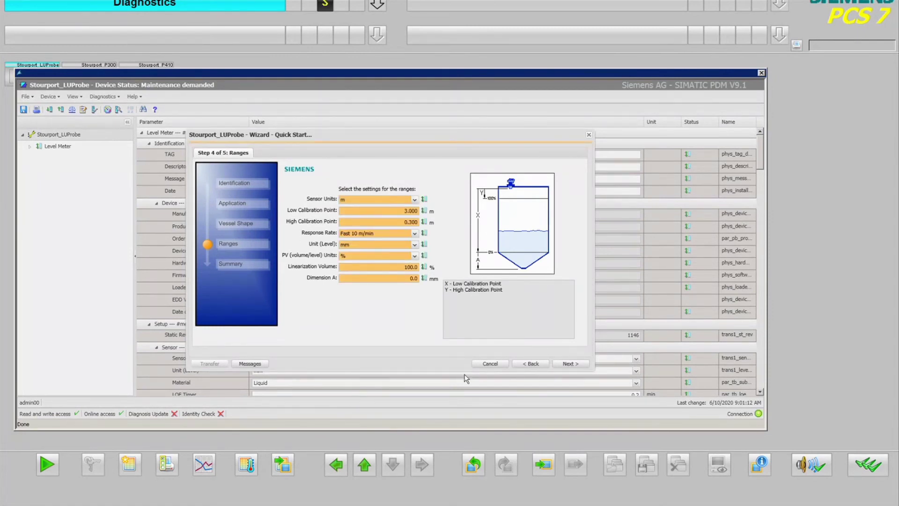
{"action": "left_click", "coordinate": [489, 368]}
{"action": "left_click", "coordinate": [490, 368]}
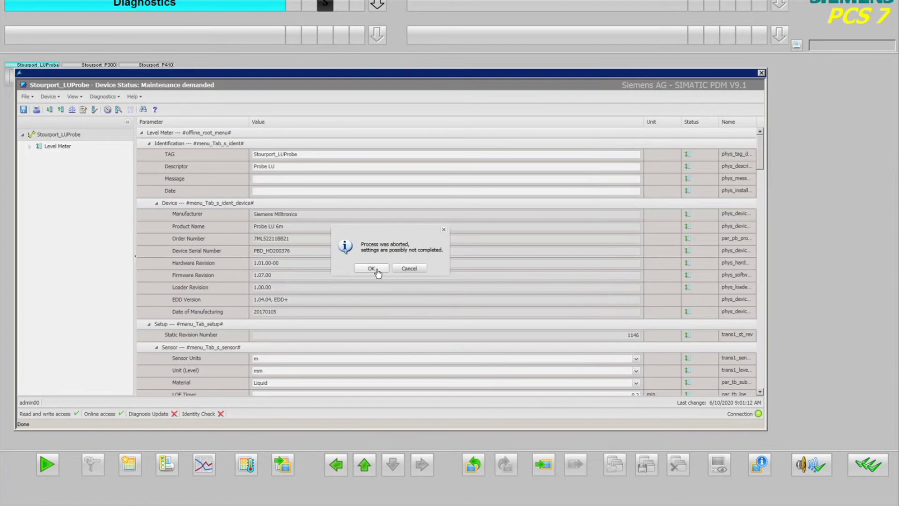
Step: Dismiss the 'Process was aborted' notice and bring up the Device menu again
{"action": "left_click", "coordinate": [371, 268]}
{"action": "left_click", "coordinate": [48, 97]}
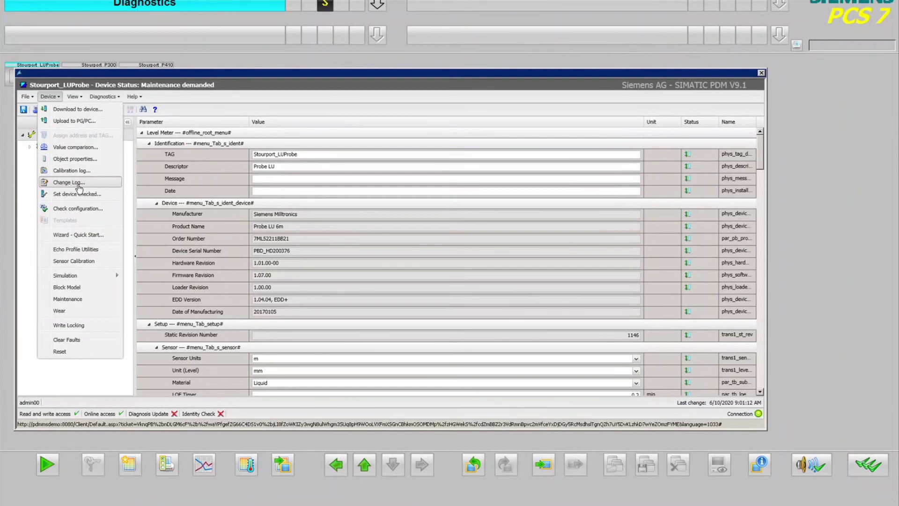
{"action": "left_click", "coordinate": [61, 183]}
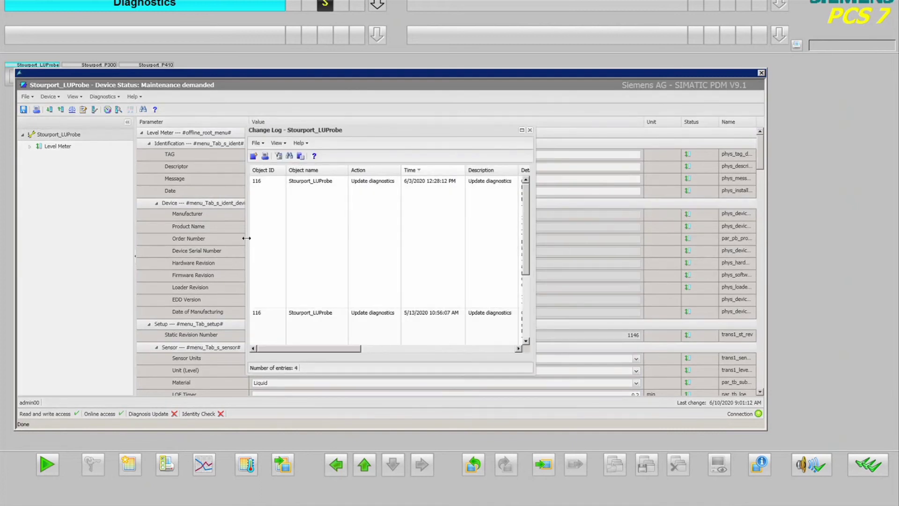
{"action": "left_click_drag", "start_coordinate": [247, 241], "coordinate": [164, 243]}
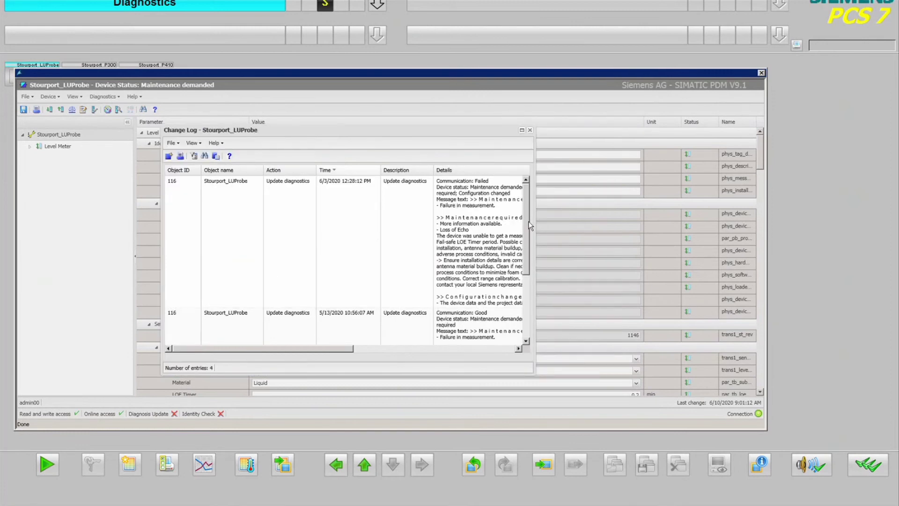
{"action": "scroll", "coordinate": [400, 218], "scroll_direction": "down", "scroll_amount": 1}
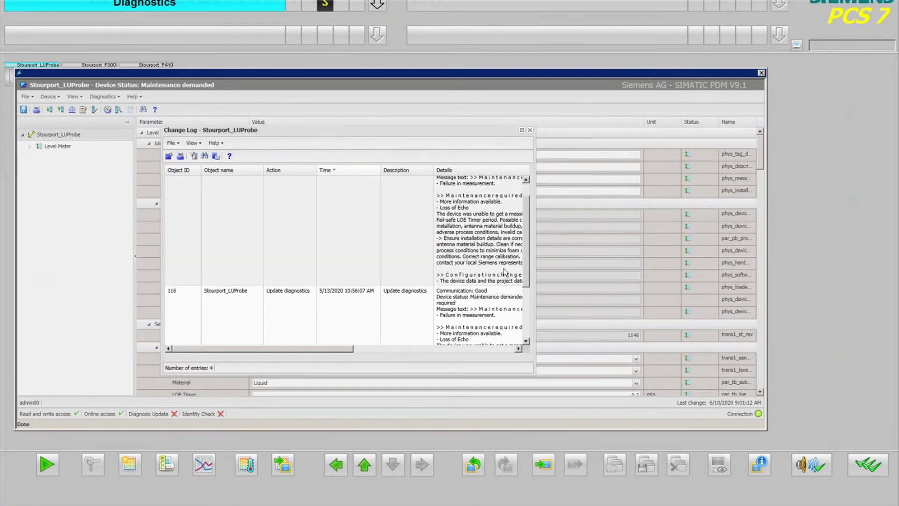
{"action": "left_click_drag", "start_coordinate": [524, 251], "coordinate": [523, 325]}
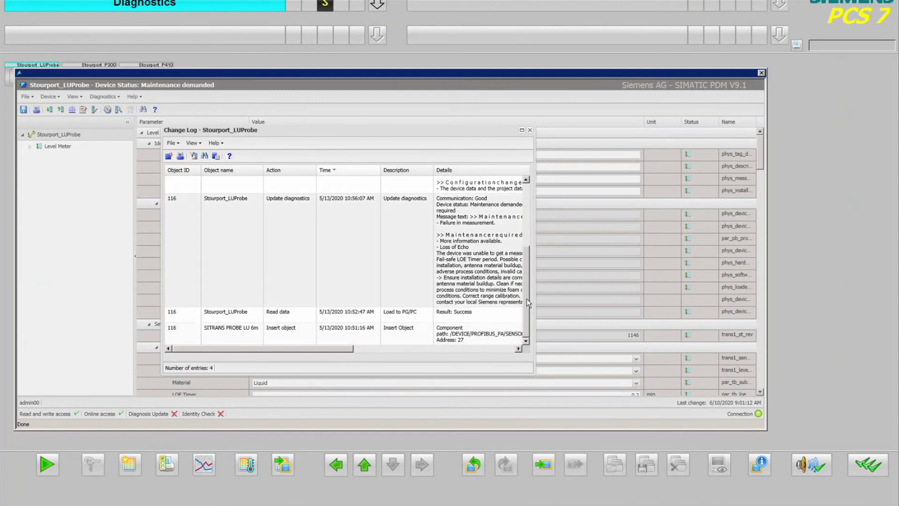
{"action": "left_click_drag", "start_coordinate": [526, 302], "coordinate": [527, 220]}
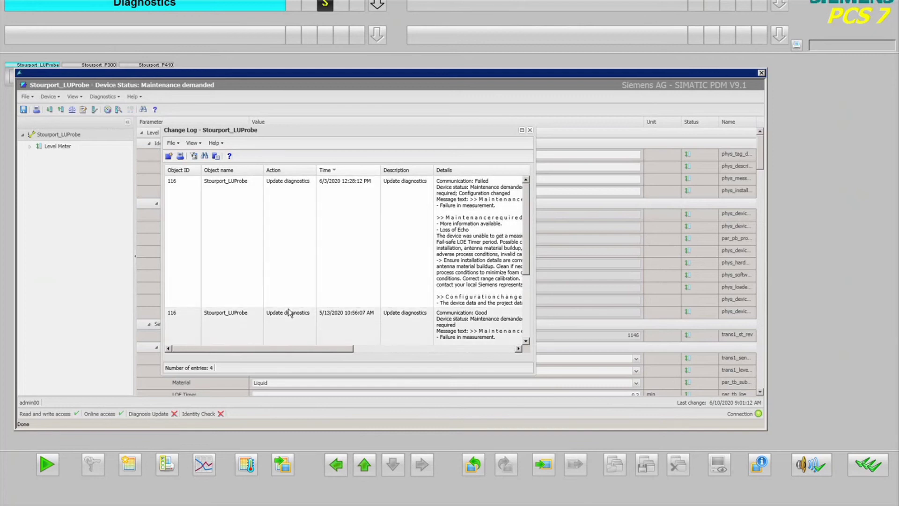
{"action": "left_click", "coordinate": [529, 130]}
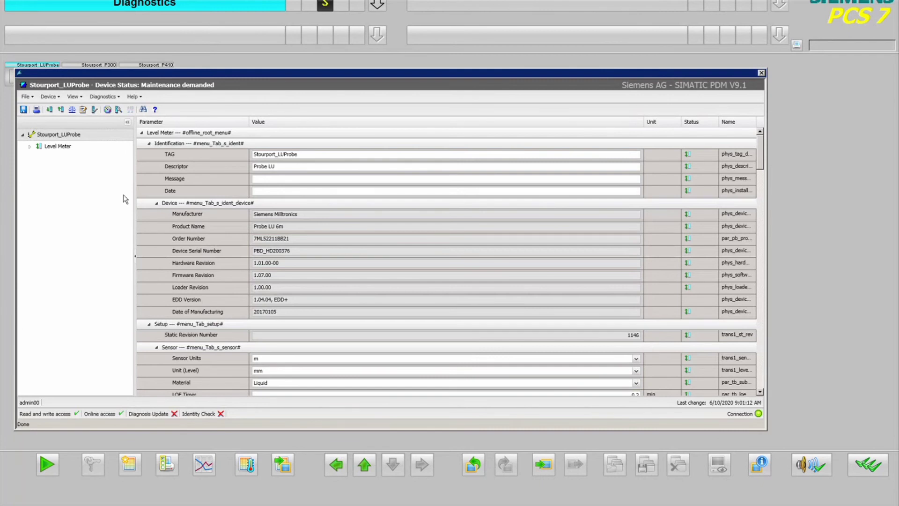
Step: Glance at the Diagnostics menu, then expand Level Meter to reveal Identification, Setup and its other groups
{"action": "left_click", "coordinate": [103, 96]}
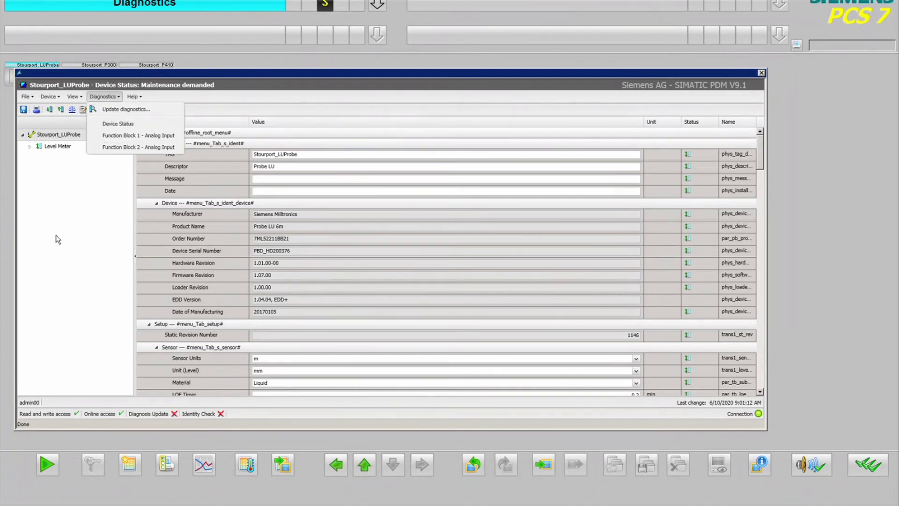
{"action": "left_click", "coordinate": [103, 203]}
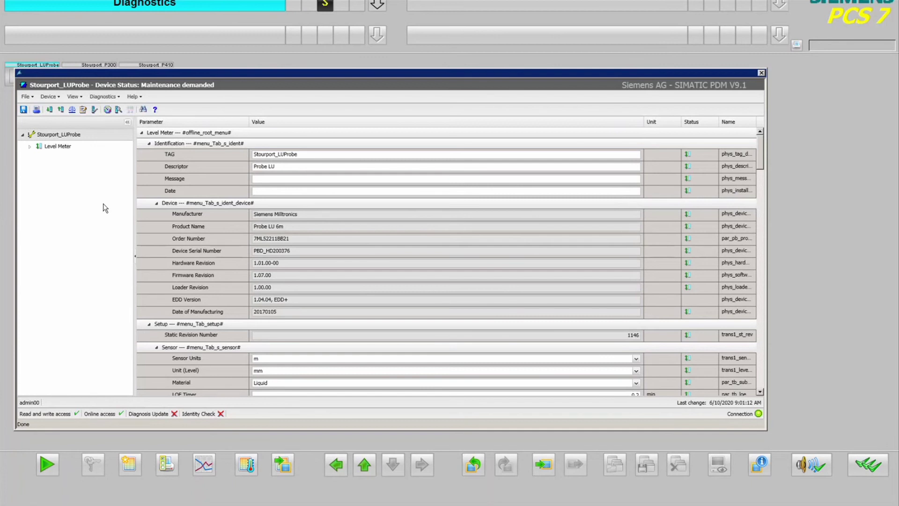
{"action": "left_click", "coordinate": [31, 148]}
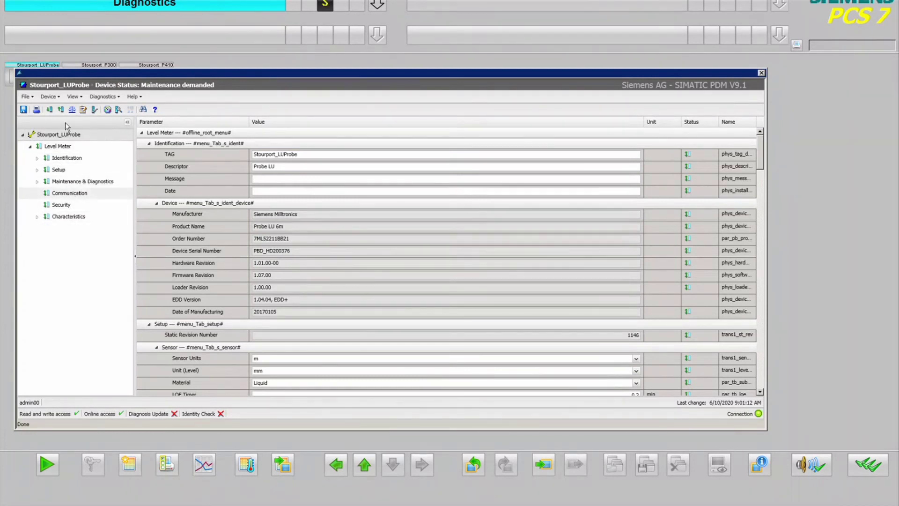
Step: Browse the Device menu and its Simulation submenu, then close the Stourport_LUProbe PDM window
{"action": "left_click", "coordinate": [49, 97]}
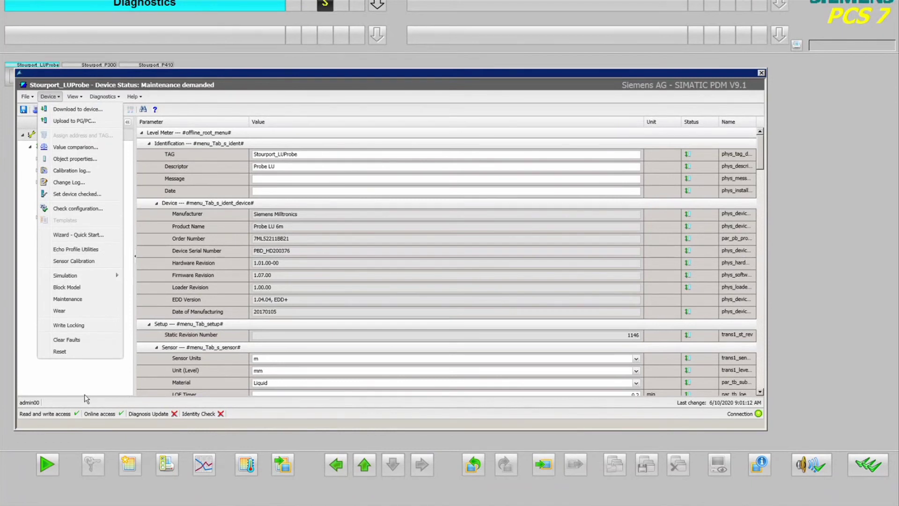
{"action": "mouse_move", "coordinate": [72, 279]}
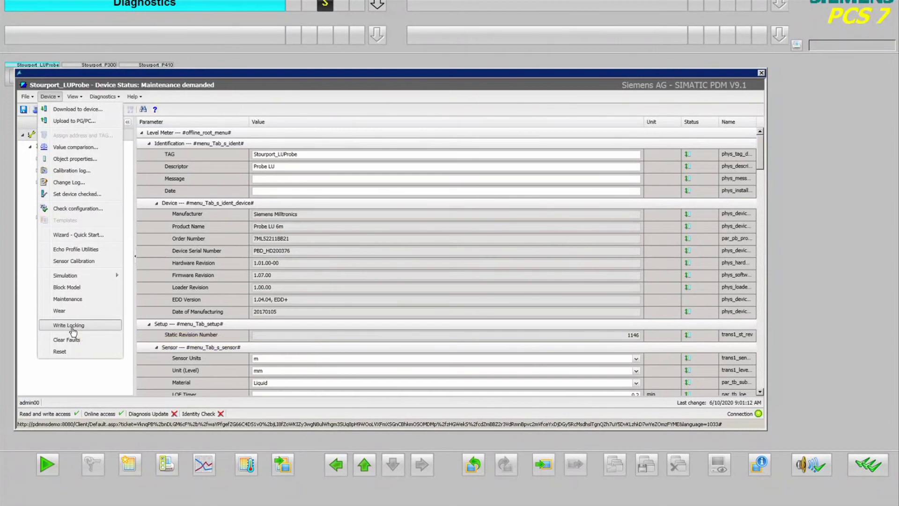
{"action": "left_click", "coordinate": [88, 378]}
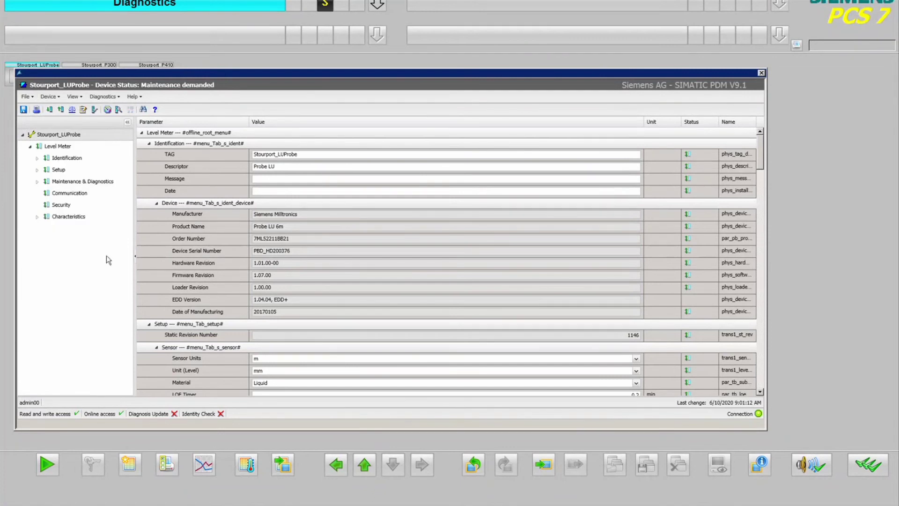
{"action": "left_click", "coordinate": [52, 101]}
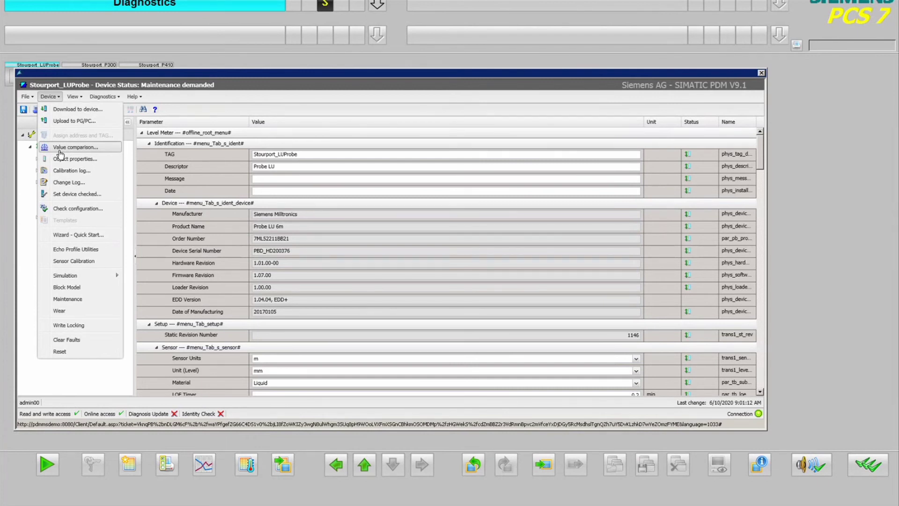
{"action": "left_click", "coordinate": [761, 73]}
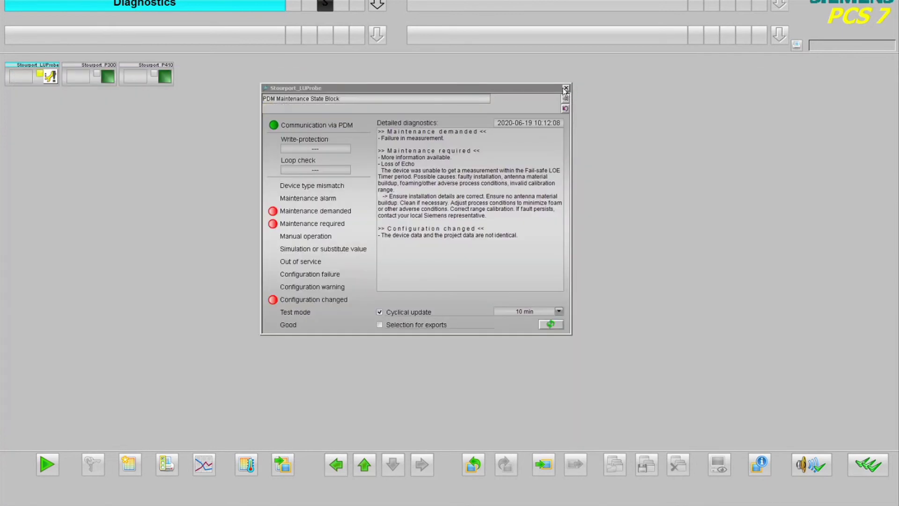
Step: Close the Stourport_LUProbe faceplate and show the Diagnostics plant network overview
{"action": "left_click", "coordinate": [566, 88]}
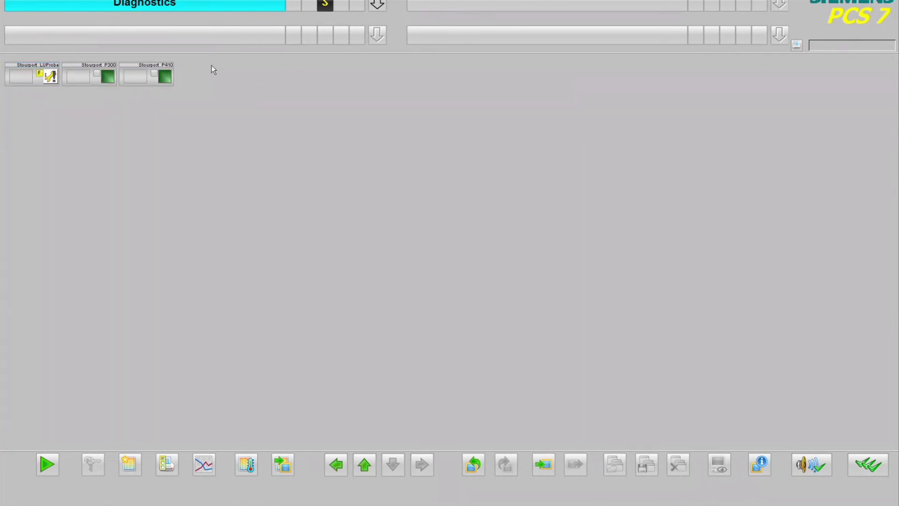
{"action": "left_click", "coordinate": [179, 6]}
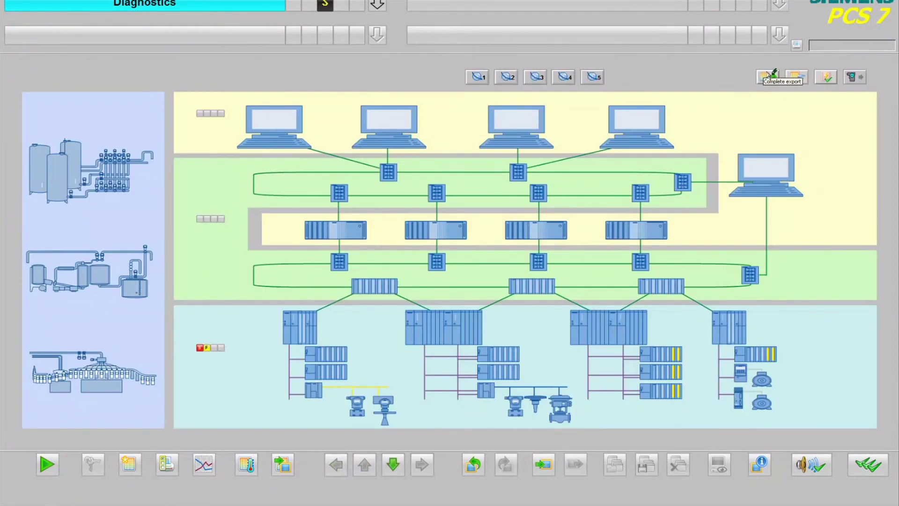
Step: Filter devices by maintenance alarm, demanded and required, review the two matching assets, then close the report
{"action": "left_click", "coordinate": [797, 77]}
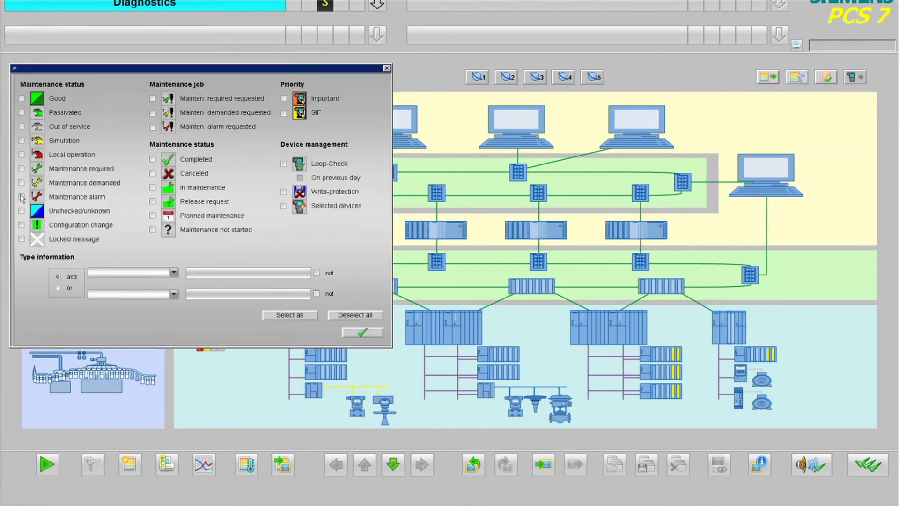
{"action": "left_click", "coordinate": [21, 197]}
{"action": "left_click", "coordinate": [21, 182]}
{"action": "left_click", "coordinate": [21, 169]}
{"action": "left_click", "coordinate": [370, 331]}
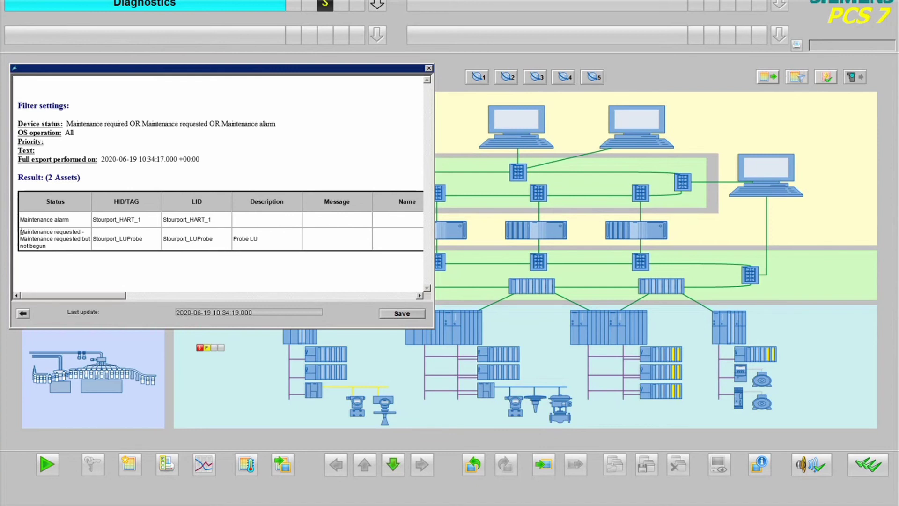
{"action": "left_click_drag", "start_coordinate": [21, 232], "coordinate": [86, 234]}
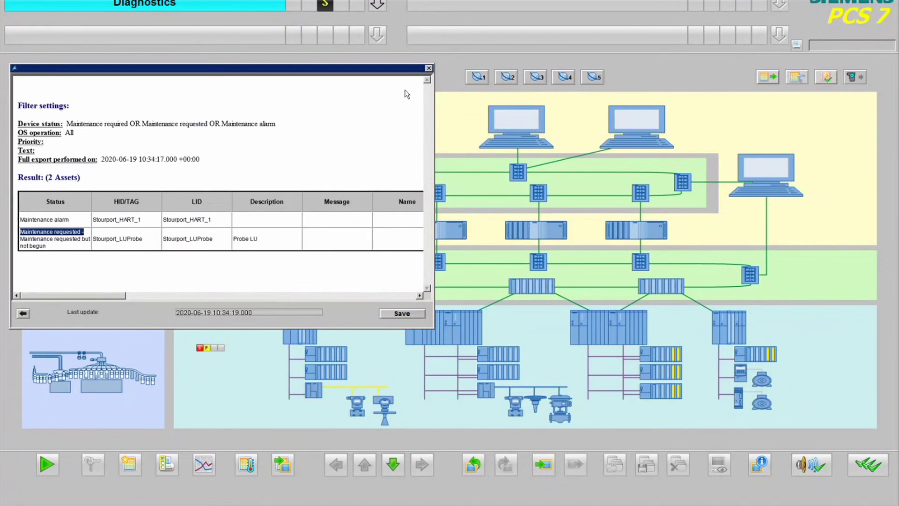
{"action": "left_click", "coordinate": [428, 68]}
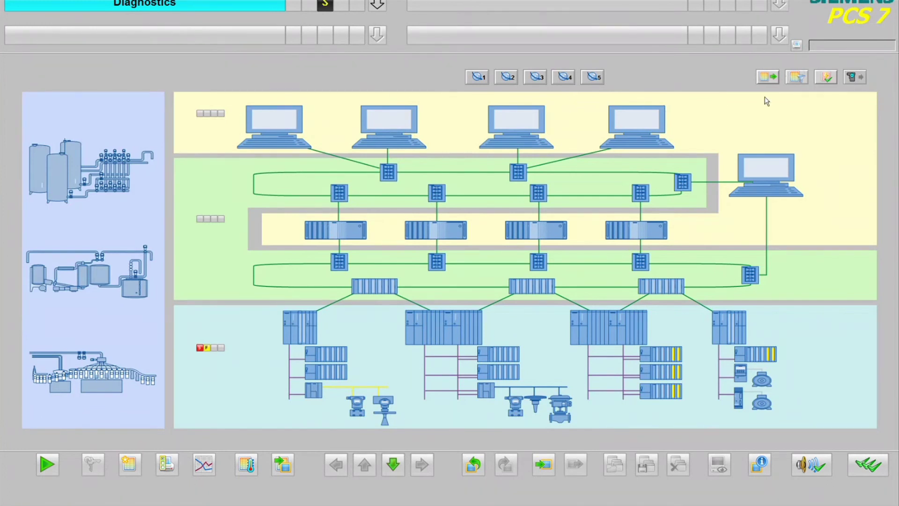
Step: Open Manual parameter data export, move it right, and choose Online - Parameter data (field device)
{"action": "left_click", "coordinate": [852, 77]}
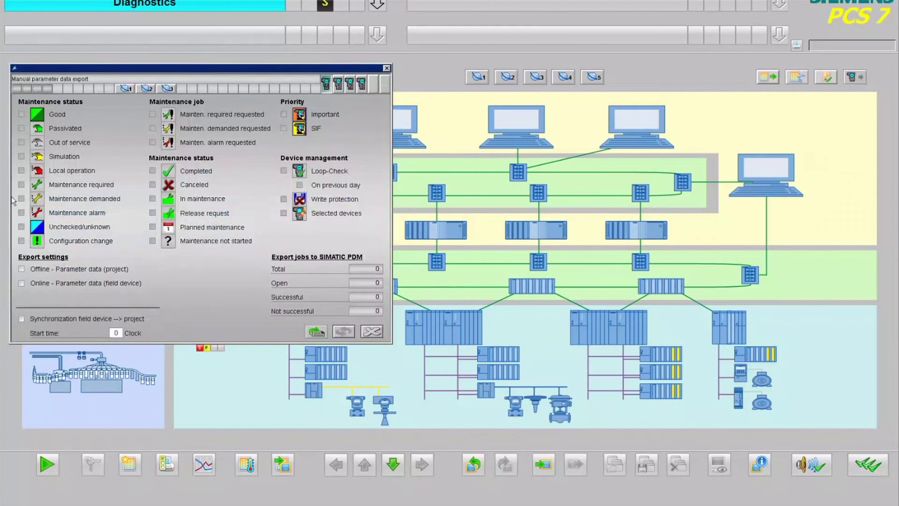
{"action": "left_click_drag", "start_coordinate": [157, 67], "coordinate": [231, 80]}
{"action": "left_click", "coordinate": [96, 296]}
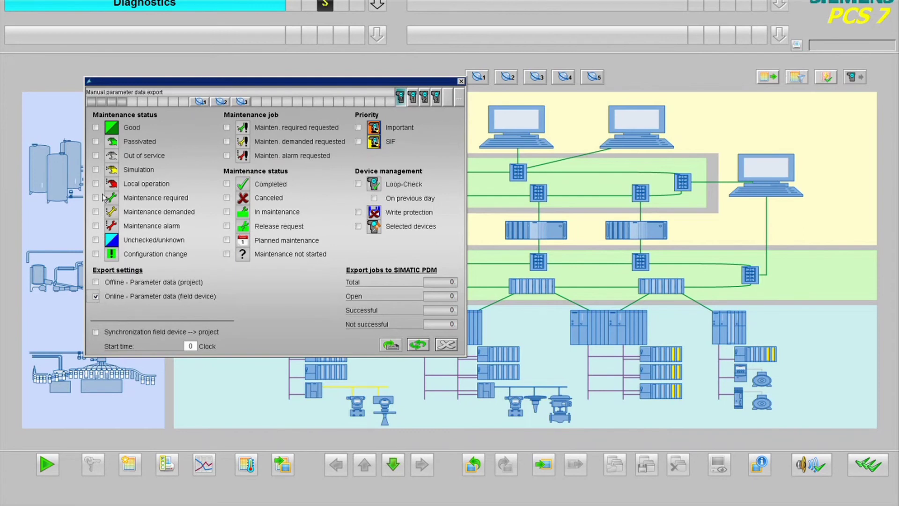
Step: Set Cyclic parameter data export 1 to online field-device data every 1 h and start it
{"action": "left_click", "coordinate": [413, 98]}
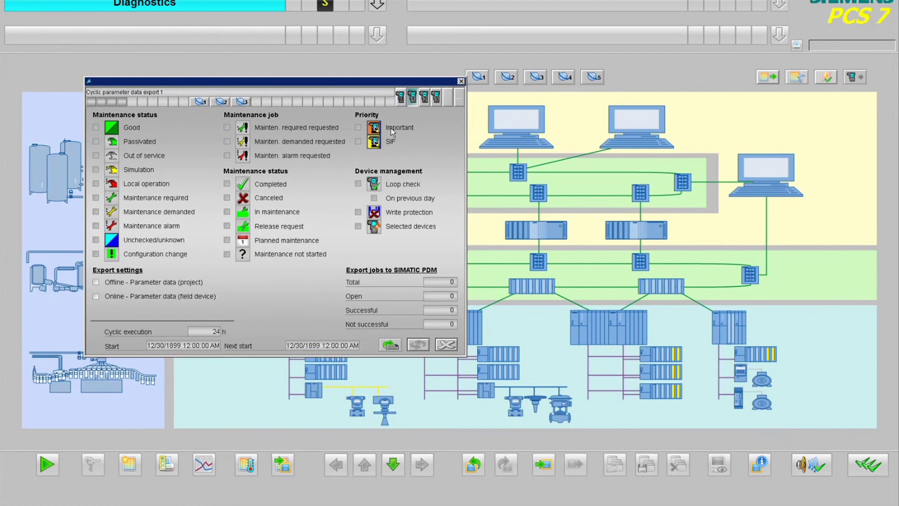
{"action": "left_click", "coordinate": [106, 298]}
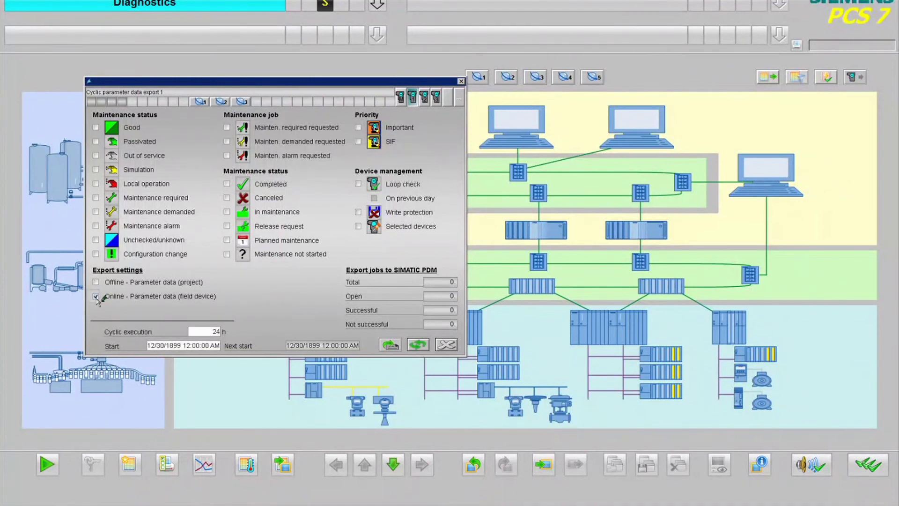
{"action": "left_click", "coordinate": [219, 330]}
{"action": "type", "text": "24"}
{"action": "key", "text": "Tab"}
{"action": "double_click", "coordinate": [210, 333]}
{"action": "type", "text": "1"}
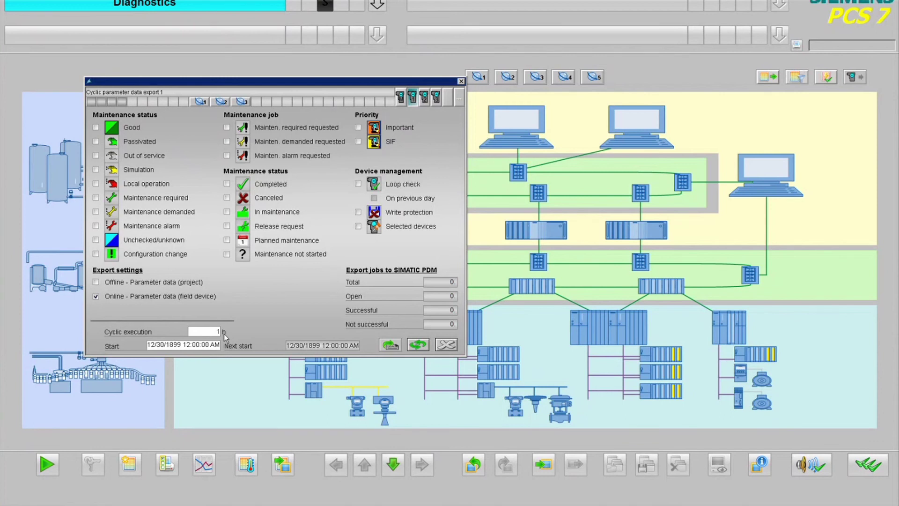
{"action": "left_click", "coordinate": [418, 344]}
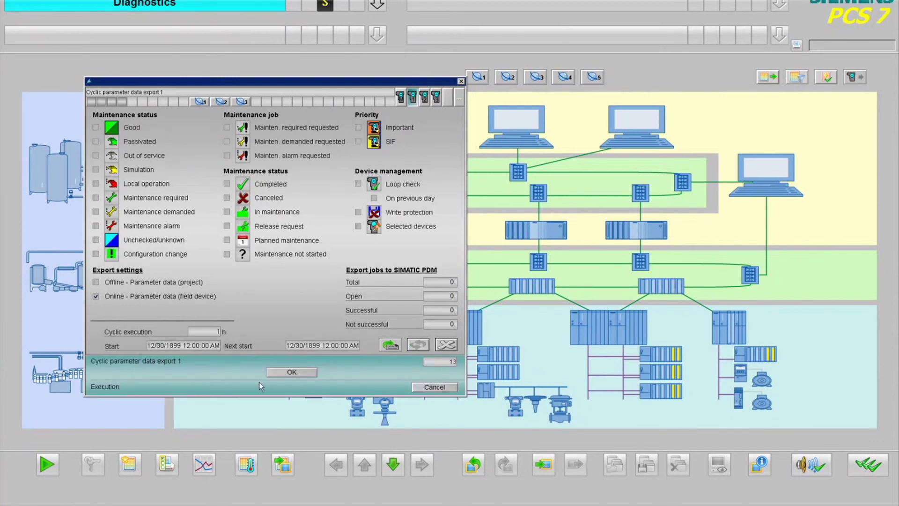
{"action": "left_click", "coordinate": [291, 372]}
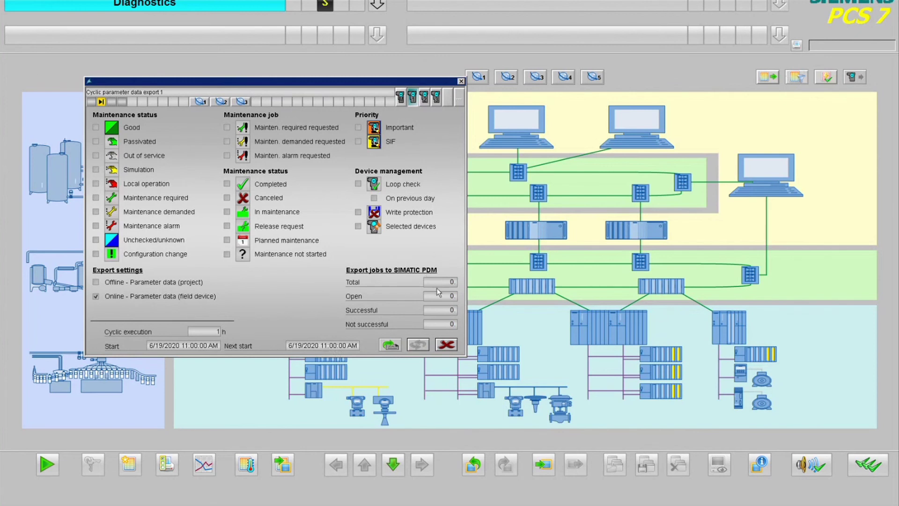
Step: Check the PDM export report showing one device exported OK, then switch to the Valve Monitoring app
{"action": "left_click", "coordinate": [392, 343]}
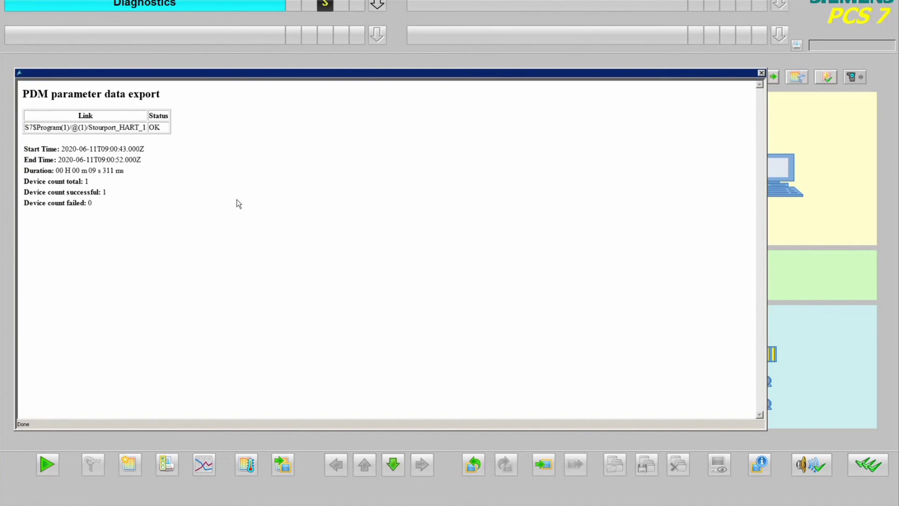
{"action": "left_click", "coordinate": [761, 73]}
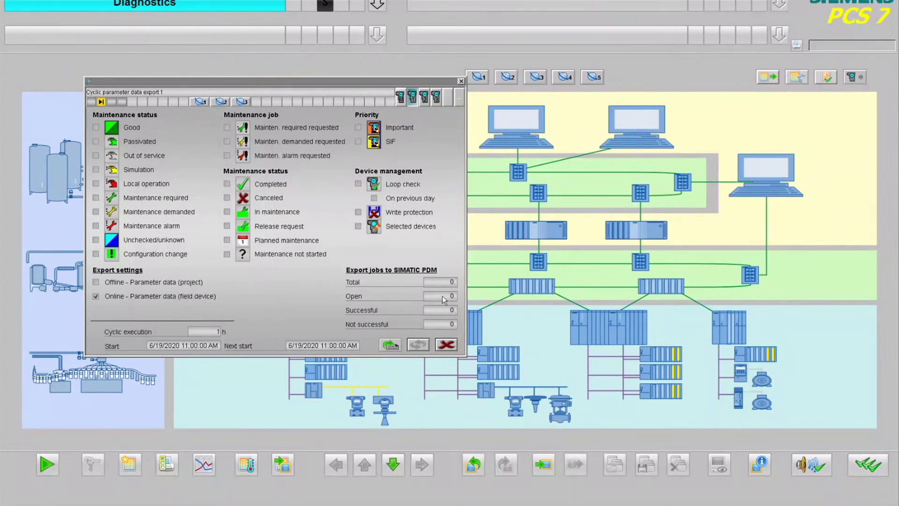
{"action": "left_click", "coordinate": [390, 345]}
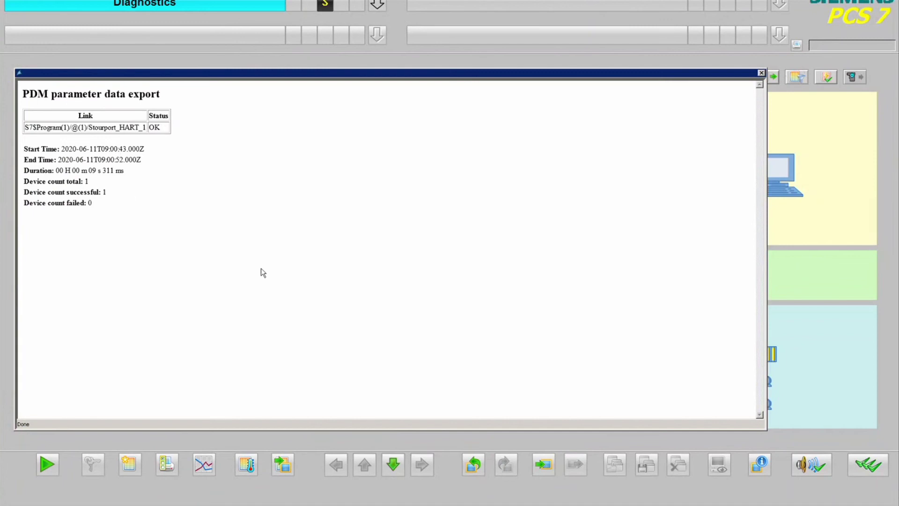
{"action": "left_click", "coordinate": [761, 73]}
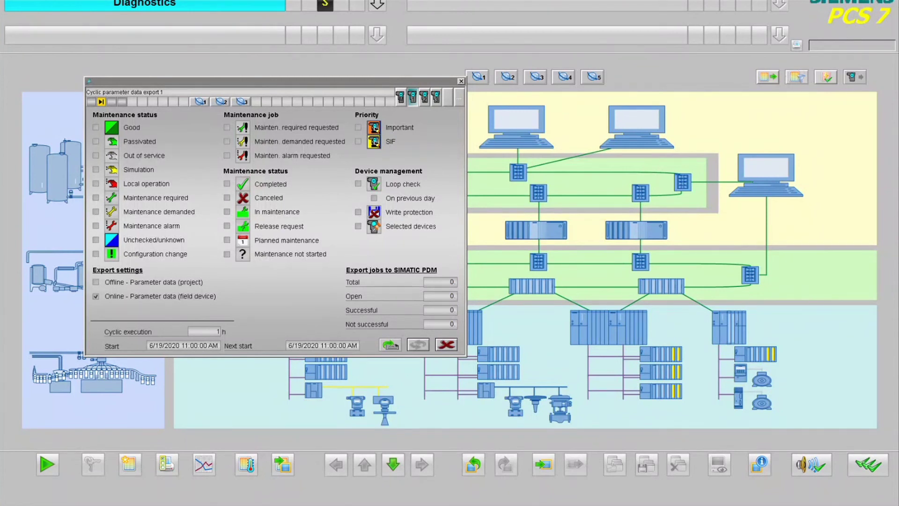
{"action": "key", "text": "alt+Tab"}
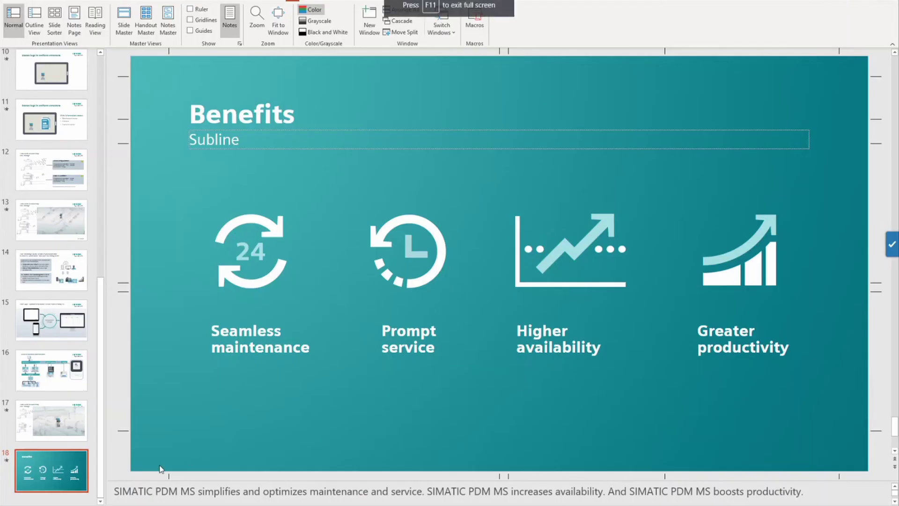
{"action": "key", "text": "alt+Tab"}
{"action": "key", "text": "alt+Tab"}
{"action": "key", "text": "alt+Tab"}
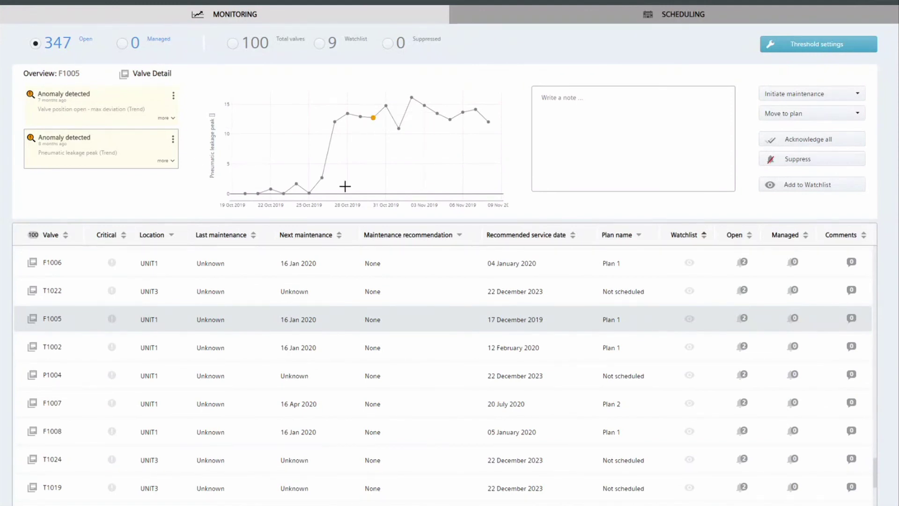
Step: Compare valves P1004, F1007 and F1006, then expand F1006's pneumatic leakage anomaly and its actions
{"action": "left_click", "coordinate": [58, 380]}
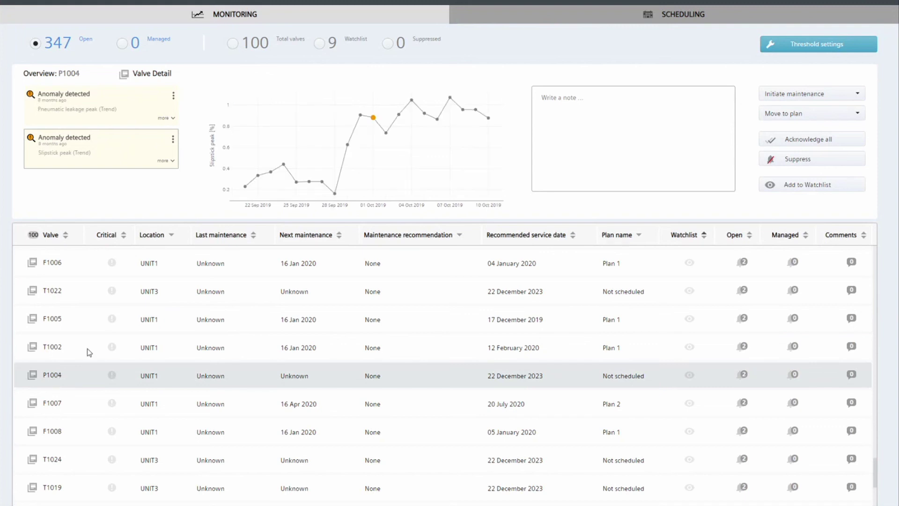
{"action": "left_click", "coordinate": [69, 407]}
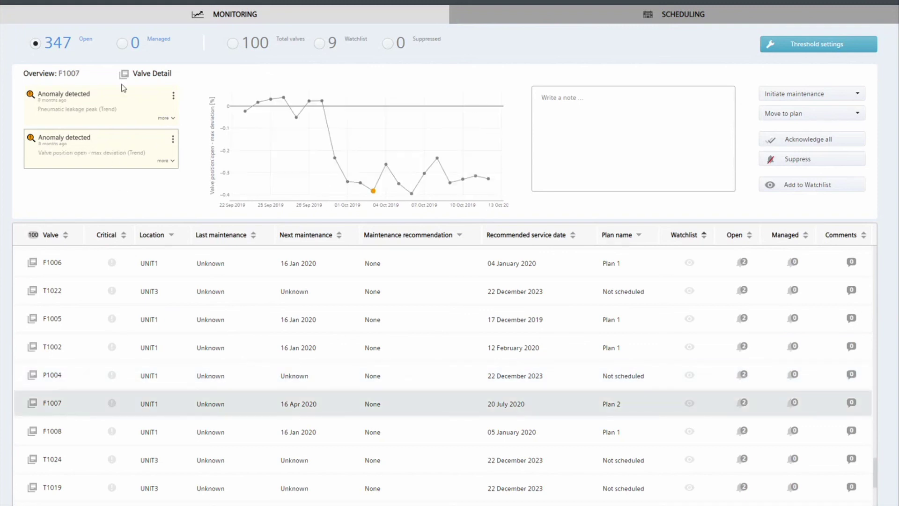
{"action": "left_click", "coordinate": [59, 261]}
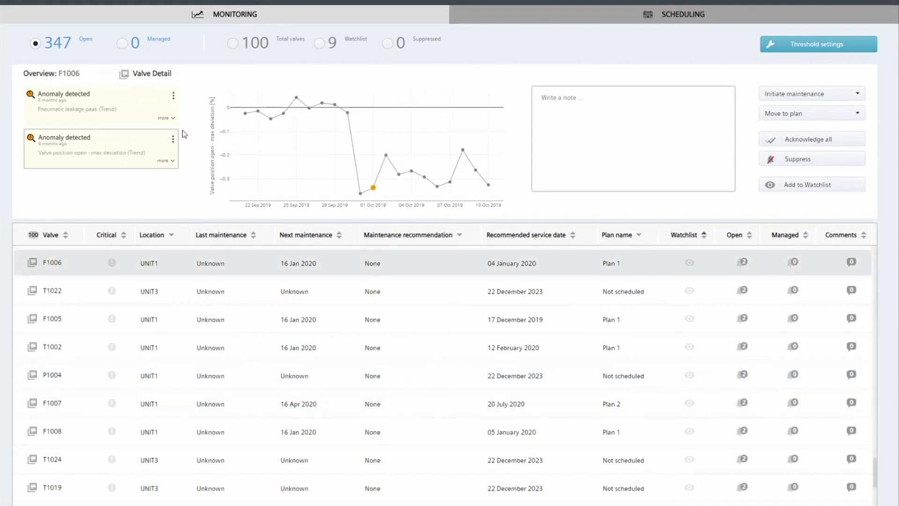
{"action": "left_click", "coordinate": [165, 160]}
{"action": "left_click", "coordinate": [172, 97]}
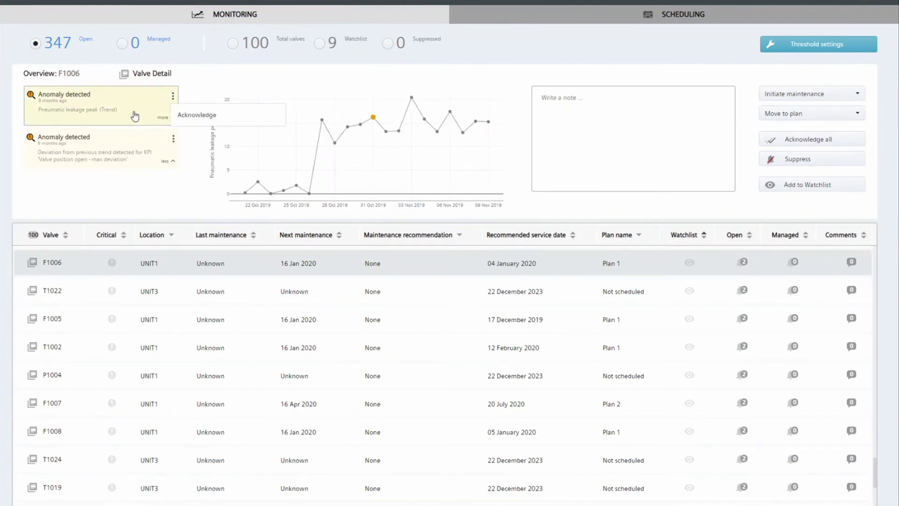
Step: Open F1006's full details and view its hours-within-position-range histogram before returning to the trend charts
{"action": "left_click", "coordinate": [137, 76]}
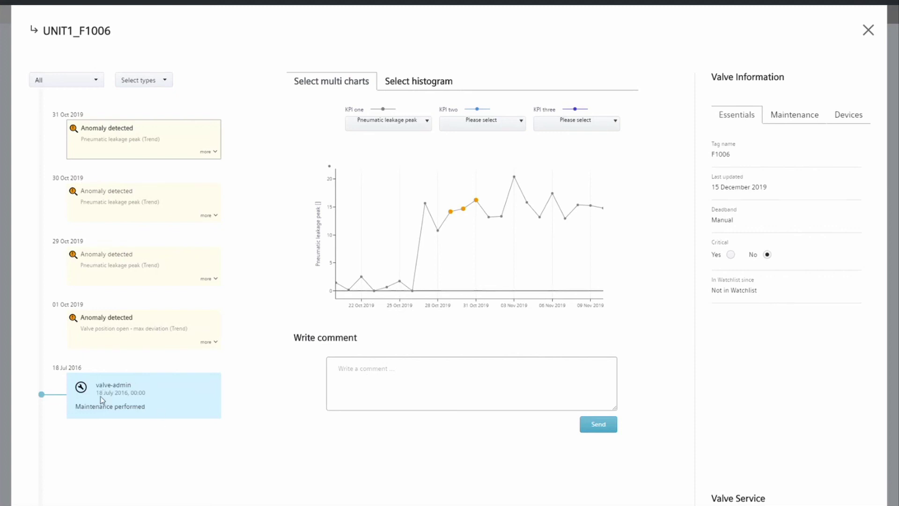
{"action": "left_click_drag", "start_coordinate": [129, 392], "coordinate": [100, 393]}
{"action": "left_click", "coordinate": [404, 87]}
{"action": "left_click", "coordinate": [369, 113]}
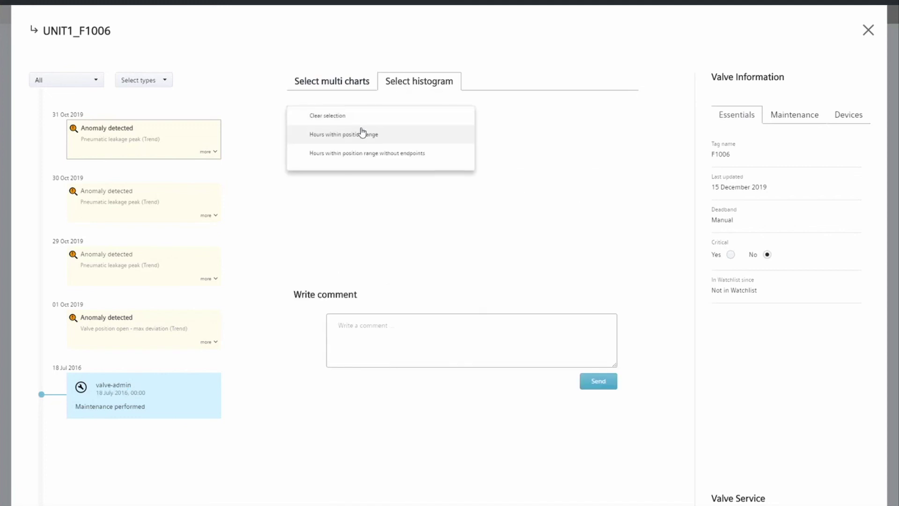
{"action": "left_click", "coordinate": [360, 135]}
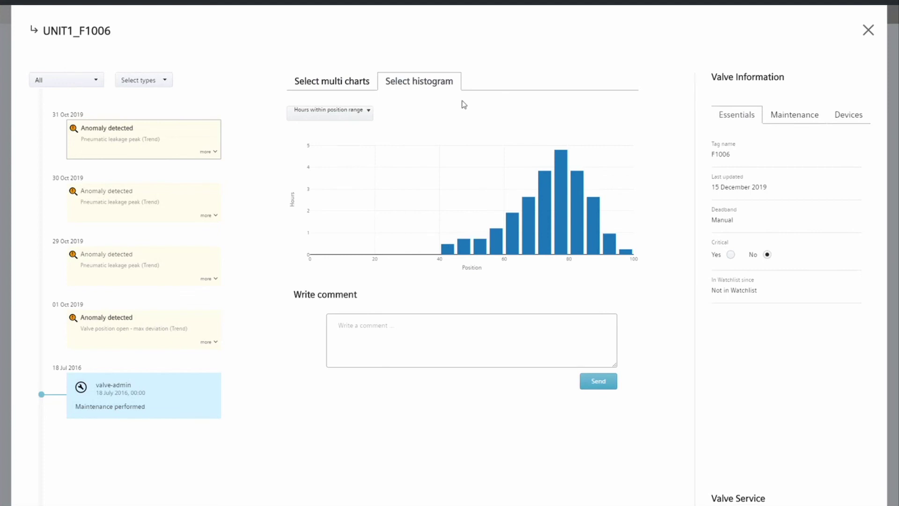
{"action": "left_click", "coordinate": [291, 79]}
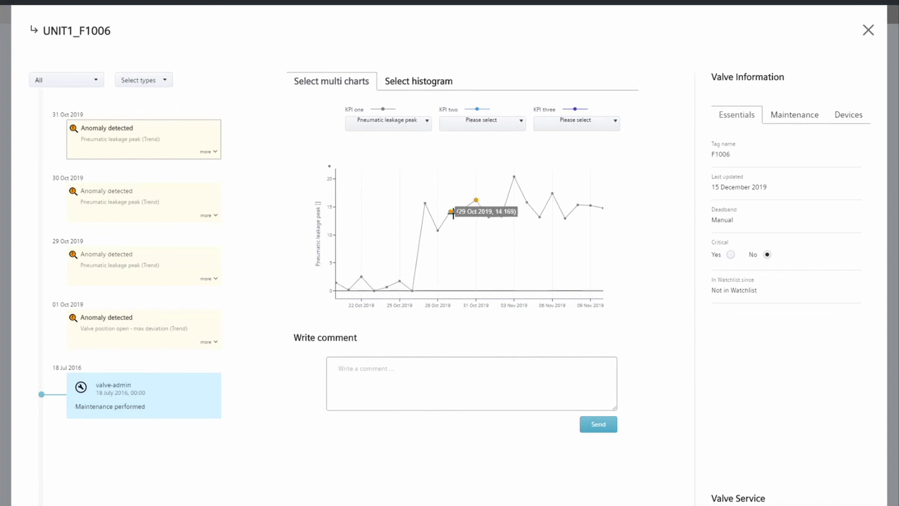
Step: Add Control deviation as the second KPI and browse the third KPI list without picking one
{"action": "left_click", "coordinate": [522, 124]}
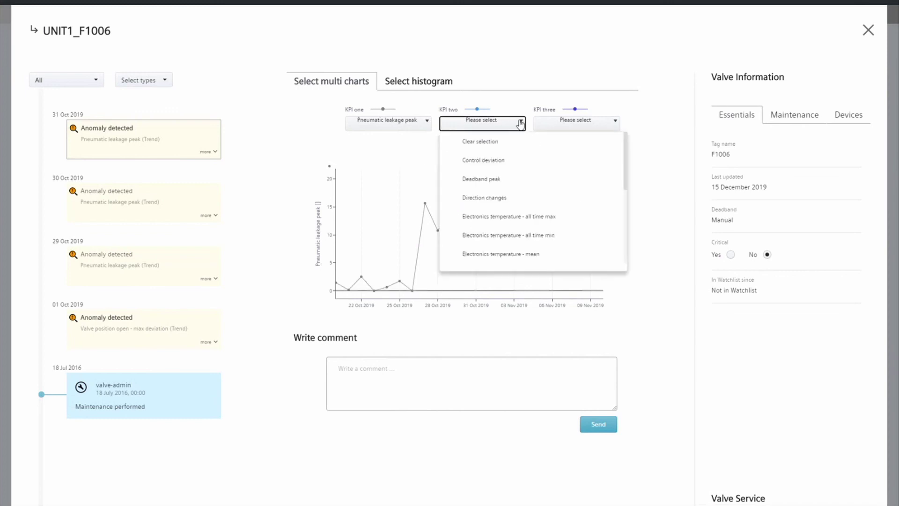
{"action": "left_click", "coordinate": [502, 163]}
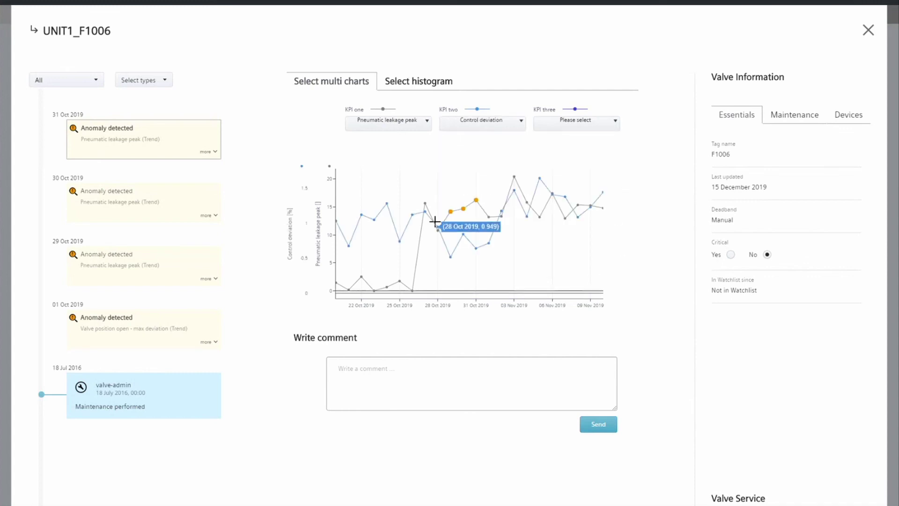
{"action": "left_click", "coordinate": [616, 121]}
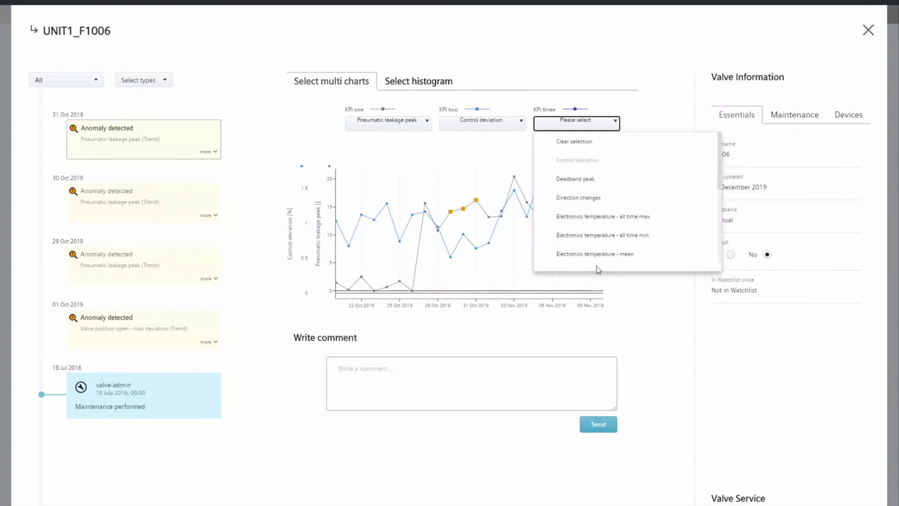
{"action": "scroll", "coordinate": [617, 211], "scroll_direction": "down", "scroll_amount": 3}
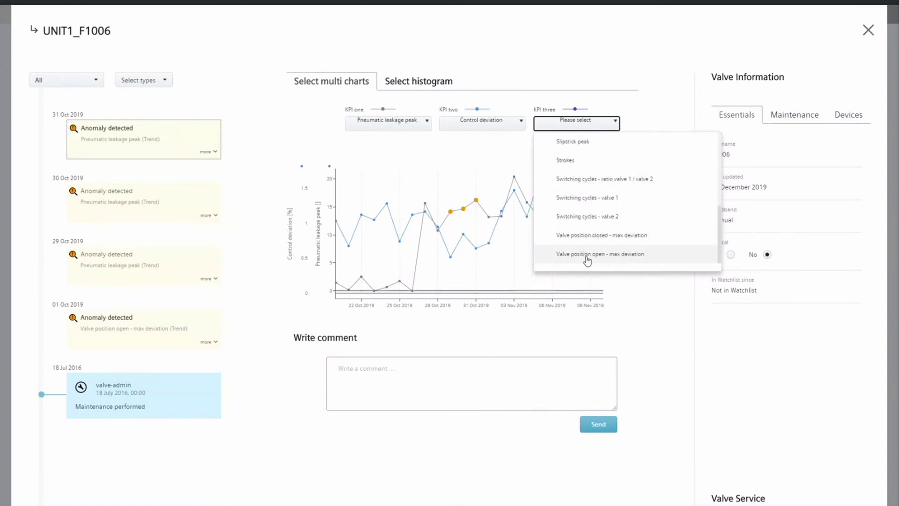
{"action": "scroll", "coordinate": [587, 255], "scroll_direction": "up", "scroll_amount": 3}
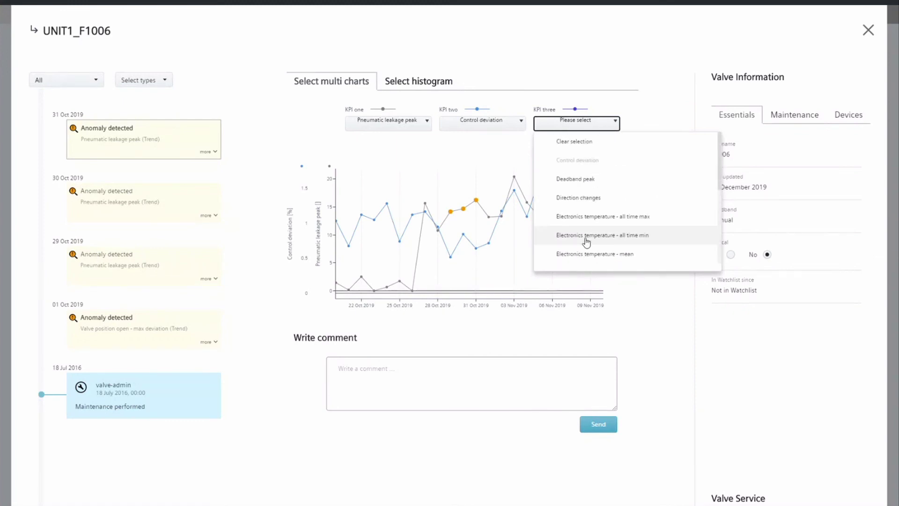
{"action": "scroll", "coordinate": [585, 241], "scroll_direction": "down", "scroll_amount": 5}
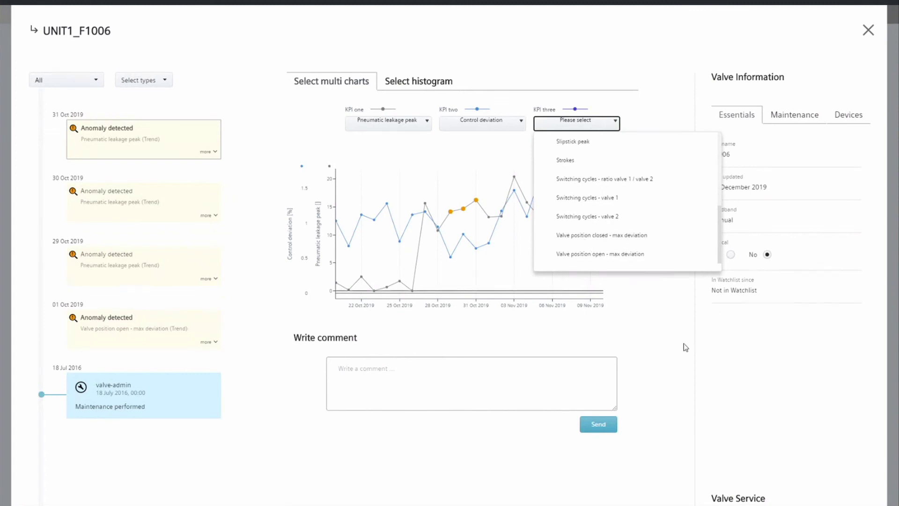
{"action": "left_click", "coordinate": [660, 329]}
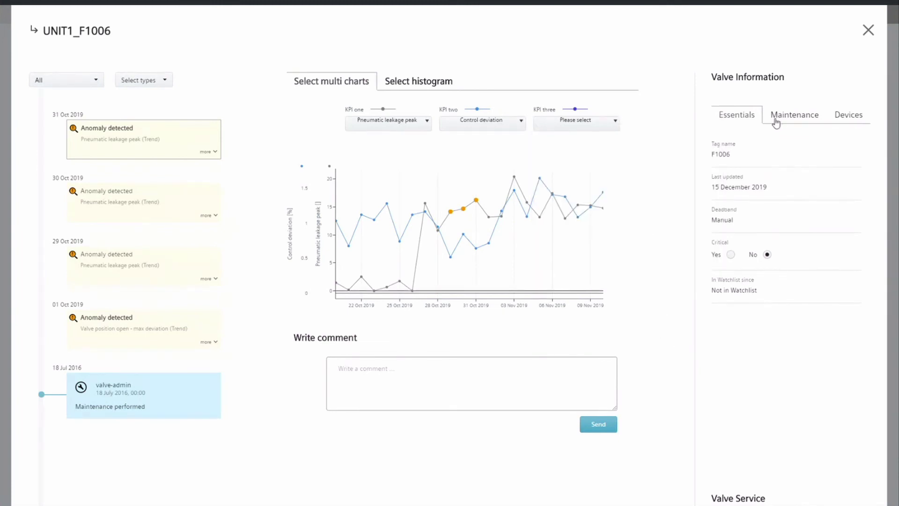
Step: Mark F1006 as critical and pick 'To be checked by vendor' as its maintenance recommendation
{"action": "left_click", "coordinate": [730, 255]}
{"action": "left_click", "coordinate": [778, 119]}
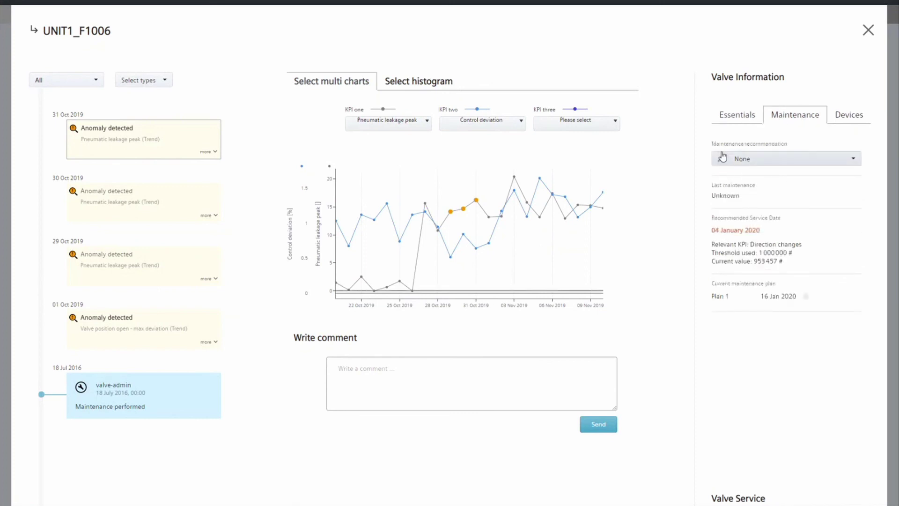
{"action": "left_click", "coordinate": [857, 162]}
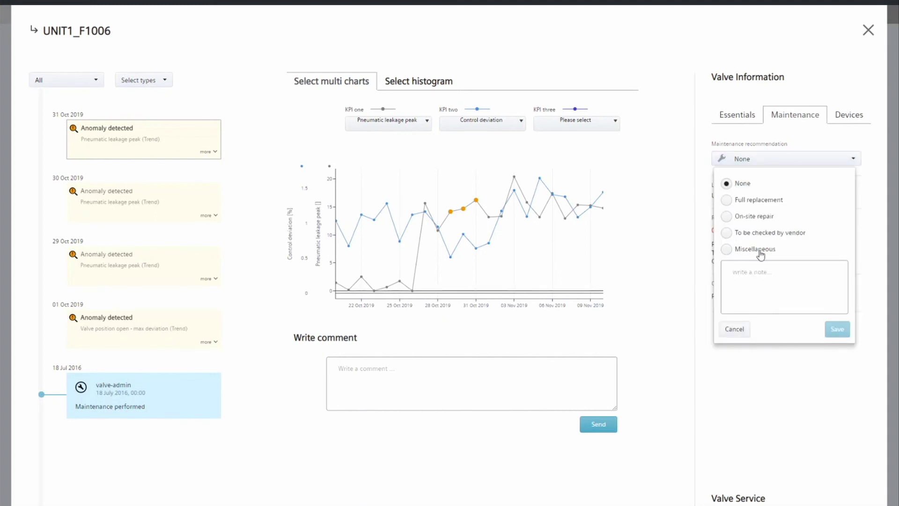
{"action": "left_click", "coordinate": [726, 233]}
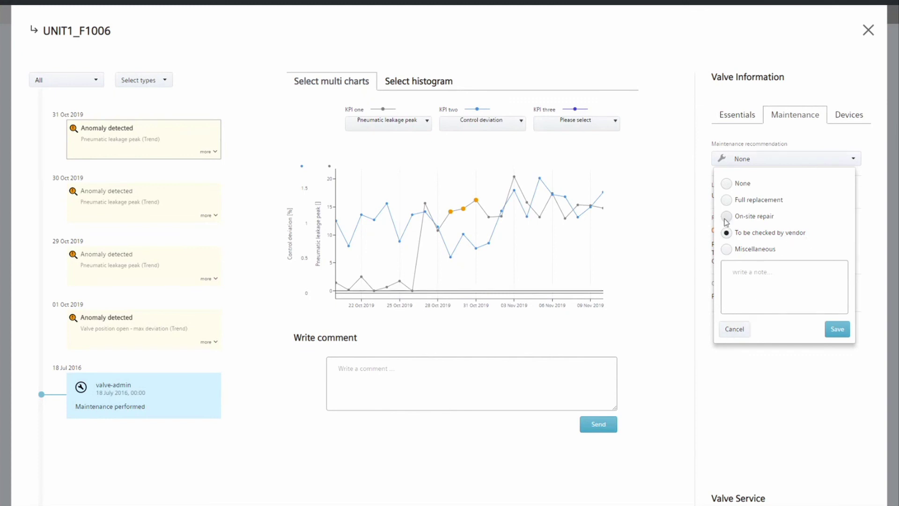
Step: Discard the recommendation change and show F1006's device details: software V5.00.00, hardware FBG 13 LP4, SIPART PS2 positioner
{"action": "left_click", "coordinate": [734, 329]}
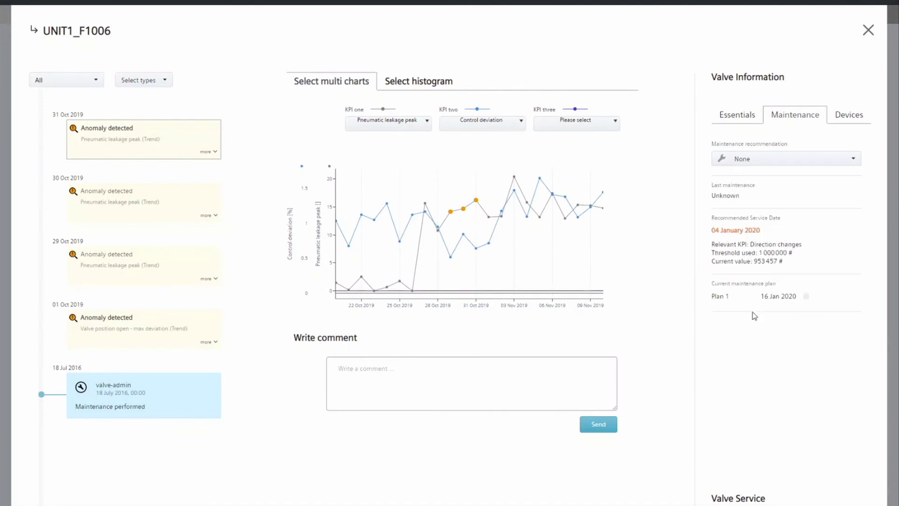
{"action": "left_click", "coordinate": [846, 124]}
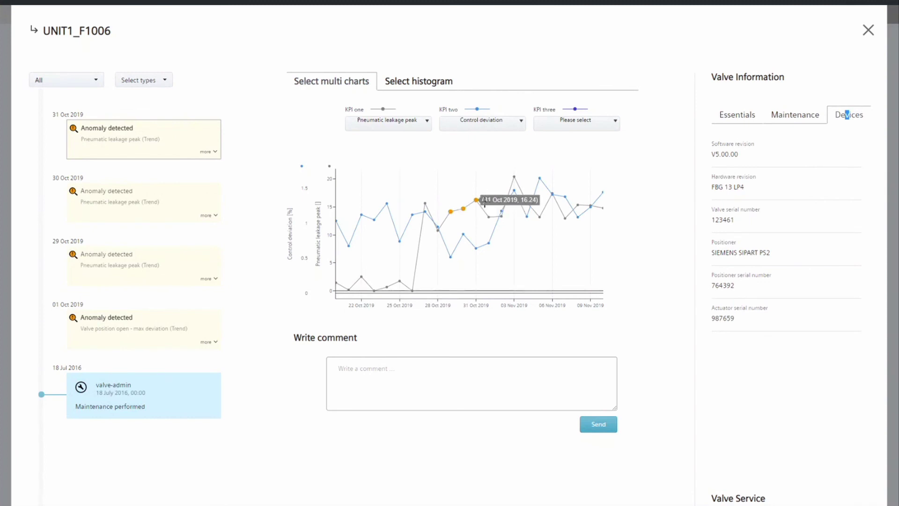
{"action": "mouse_move", "coordinate": [454, 212]}
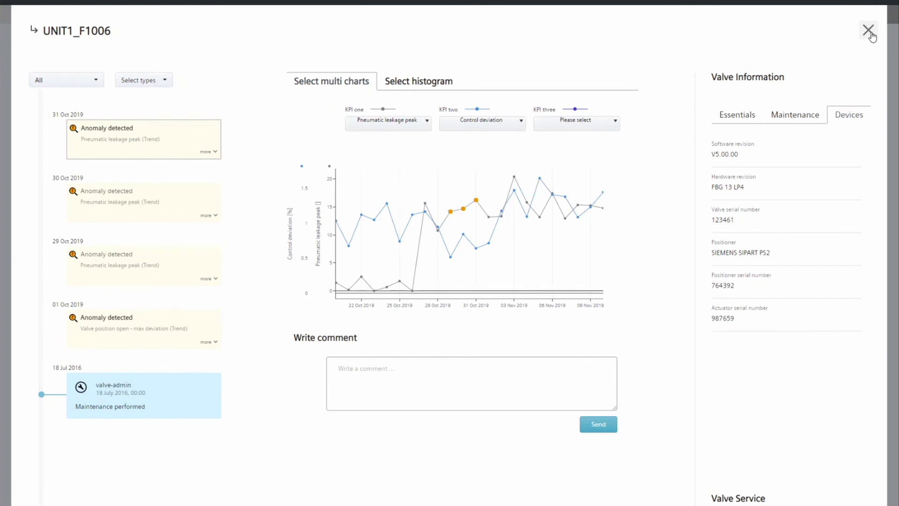
Step: Close the UNIT1_F1006 details and filter the valve table from all 100 valves to the 9 watchlist valves
{"action": "left_click", "coordinate": [868, 31]}
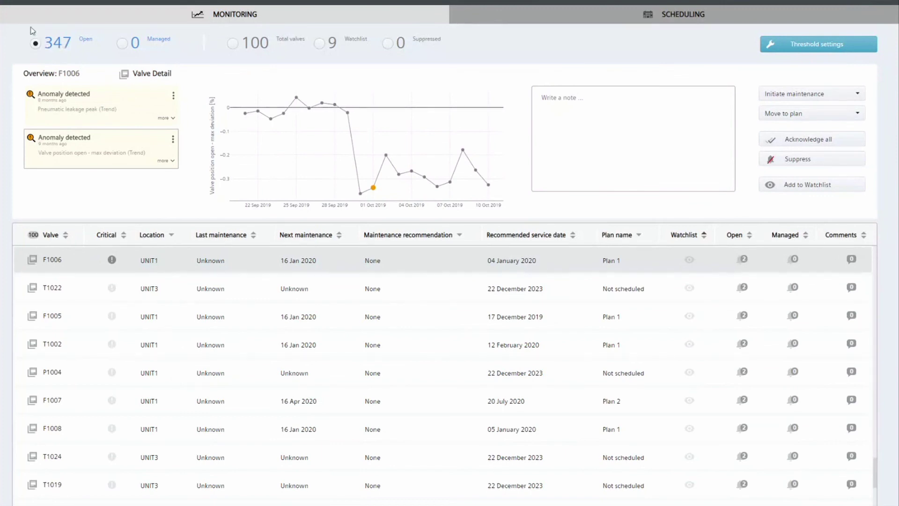
{"action": "left_click", "coordinate": [232, 44]}
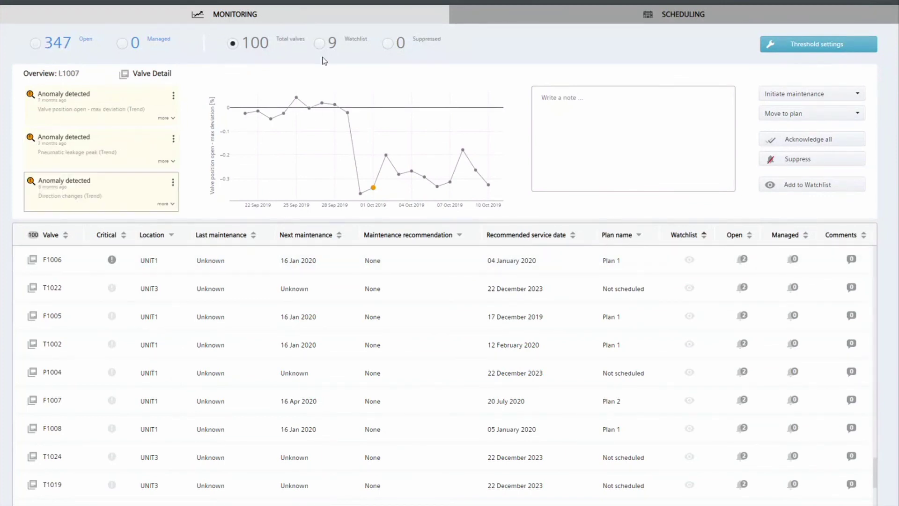
{"action": "left_click", "coordinate": [319, 44]}
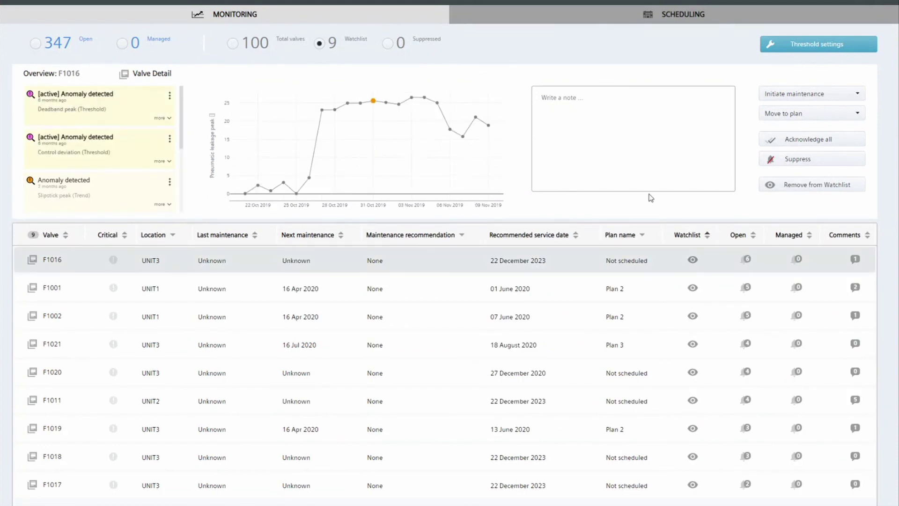
Step: Open threshold settings, select all 100 valves, and scroll through their default KPI limits
{"action": "left_click", "coordinate": [847, 52]}
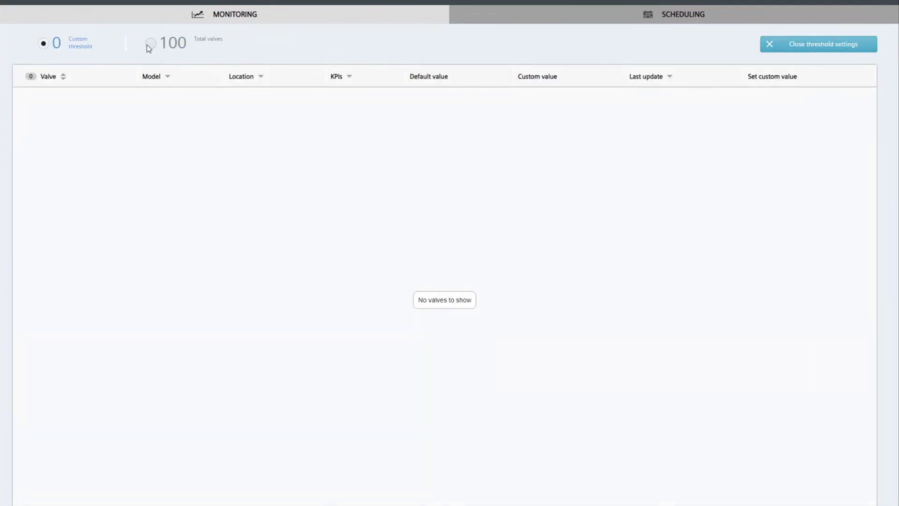
{"action": "left_click", "coordinate": [151, 44]}
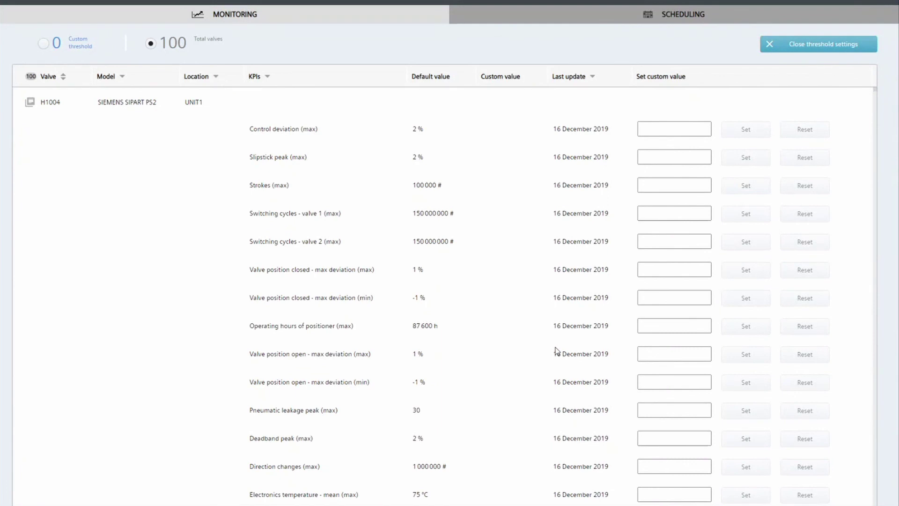
{"action": "scroll", "coordinate": [506, 264], "scroll_direction": "down", "scroll_amount": 3}
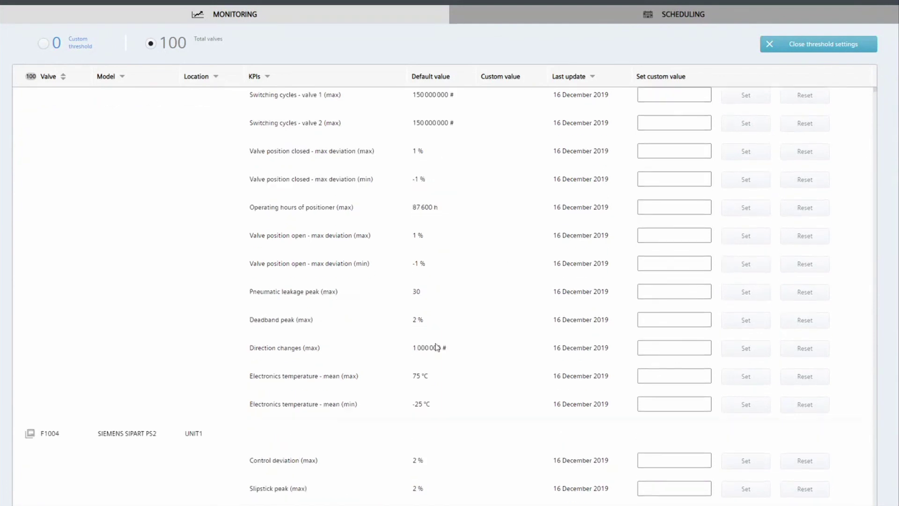
{"action": "scroll", "coordinate": [293, 323], "scroll_direction": "down", "scroll_amount": 6}
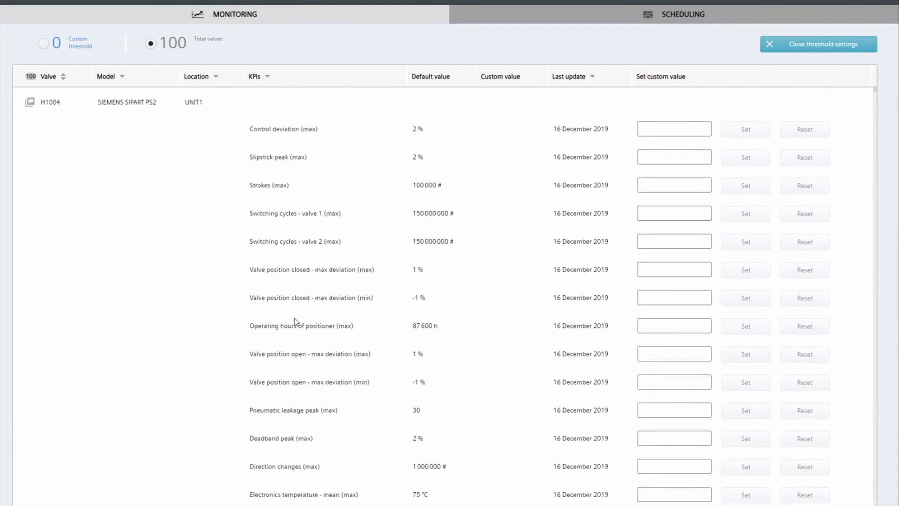
{"action": "scroll", "coordinate": [294, 322], "scroll_direction": "down", "scroll_amount": 2}
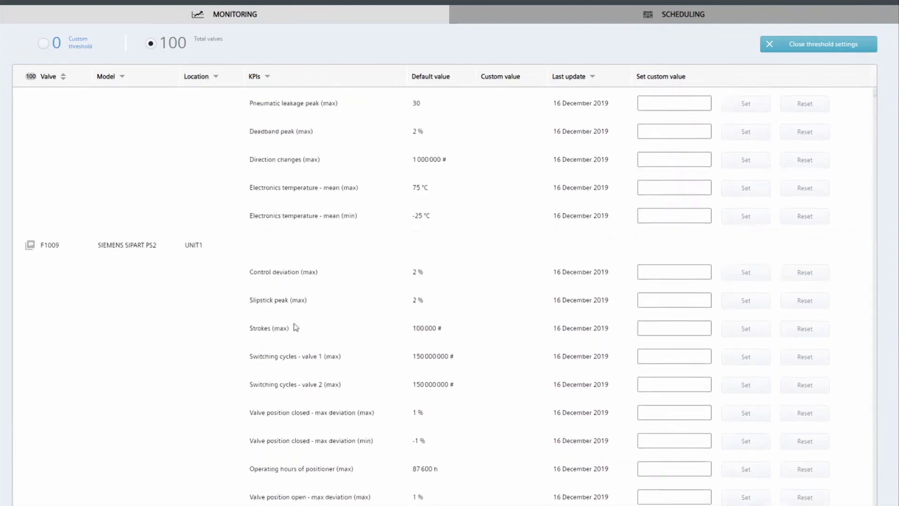
{"action": "scroll", "coordinate": [295, 326], "scroll_direction": "down", "scroll_amount": 5}
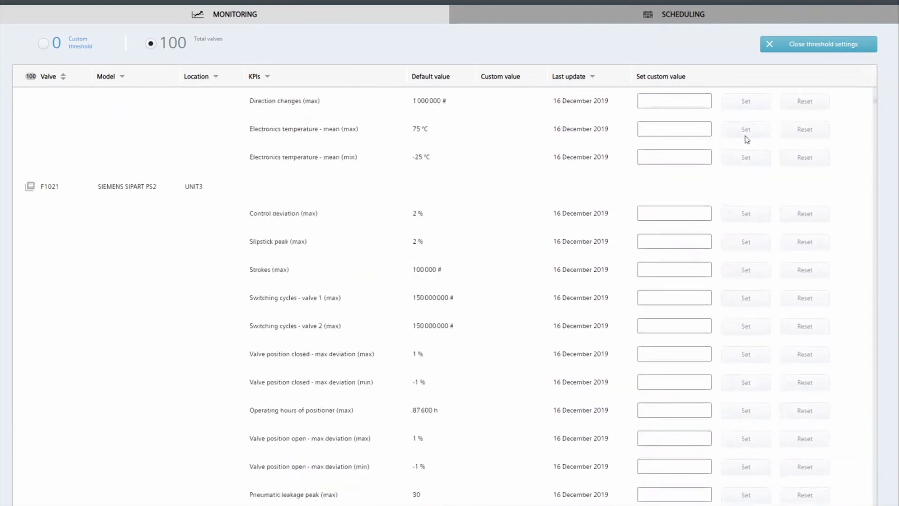
Step: Close the threshold settings, go to Scheduling, and confirm automatic optimisation of all maintenance plans
{"action": "left_click", "coordinate": [799, 53]}
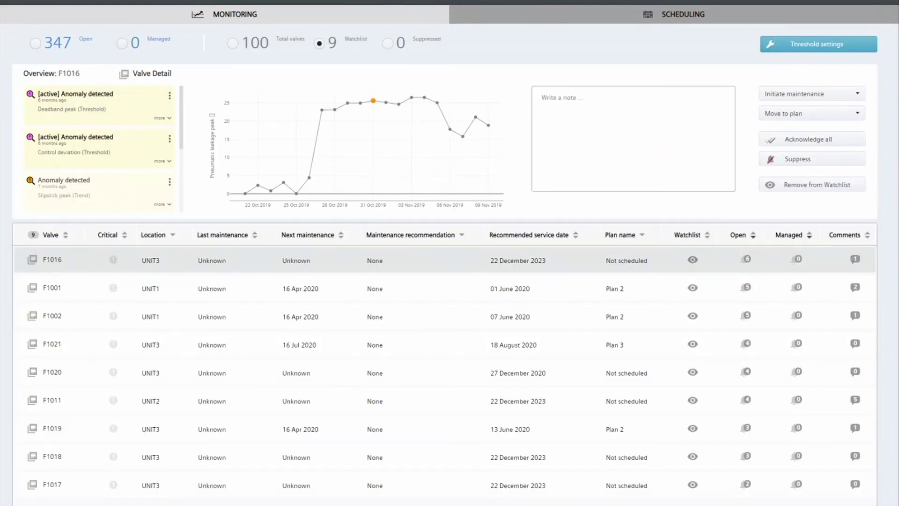
{"action": "left_click", "coordinate": [553, 21]}
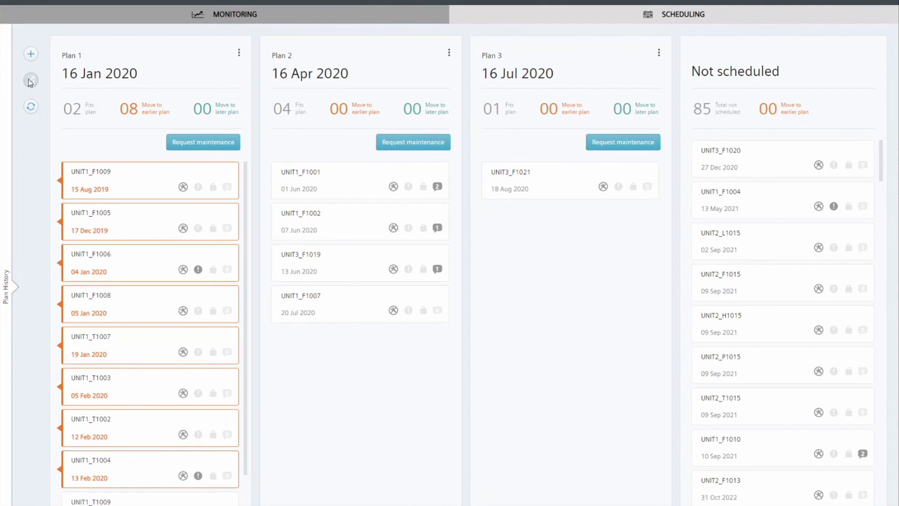
{"action": "left_click", "coordinate": [30, 80]}
{"action": "left_click", "coordinate": [541, 294]}
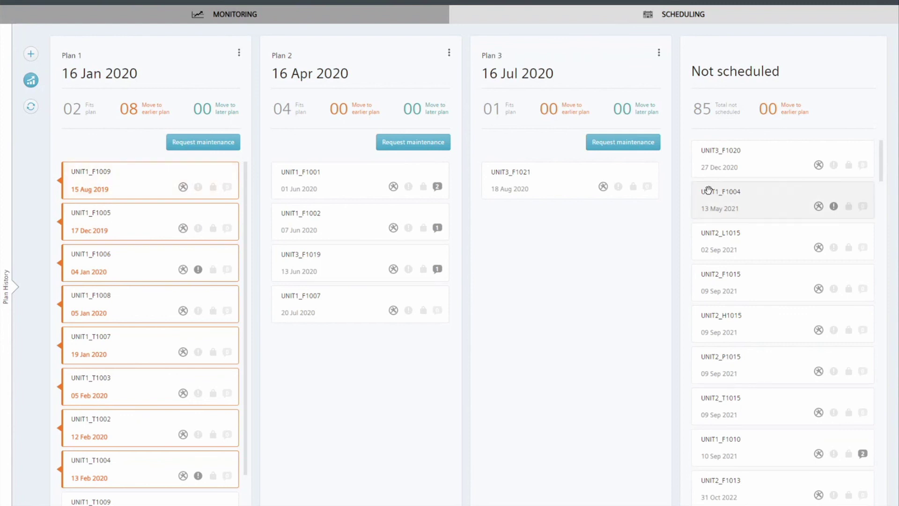
Step: Check UNIT3_F1020's details, drag UNIT3_F1021 from Plan 3 into Plan 1, then switch to PowerPoint
{"action": "left_click", "coordinate": [785, 167]}
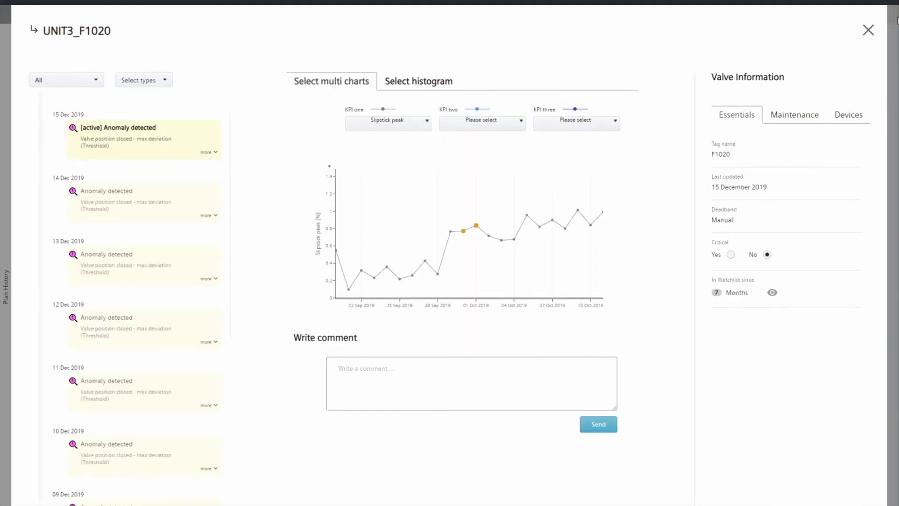
{"action": "left_click", "coordinate": [870, 33]}
{"action": "left_click_drag", "start_coordinate": [564, 175], "coordinate": [150, 210]}
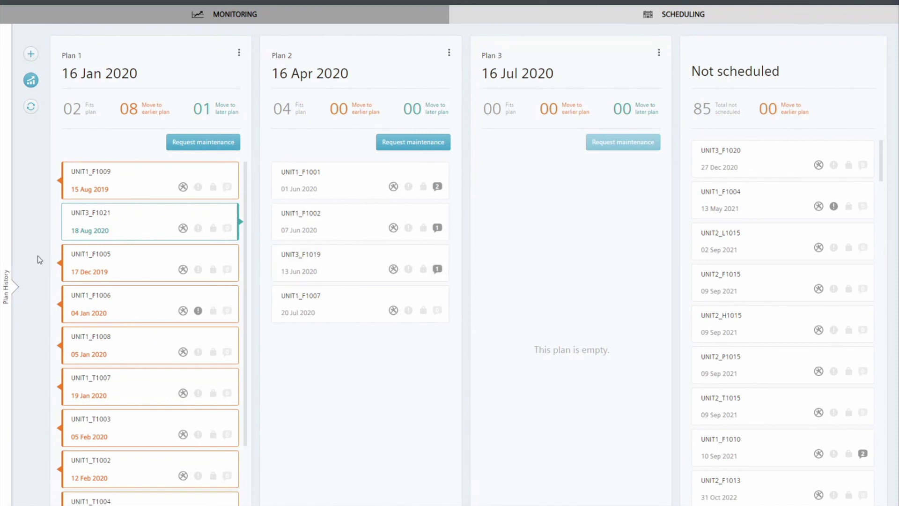
{"action": "key", "text": "alt+Tab"}
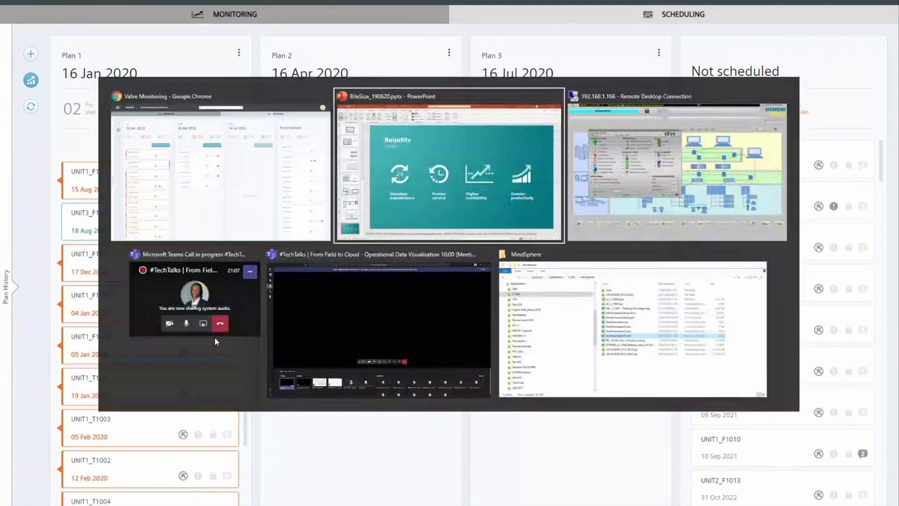